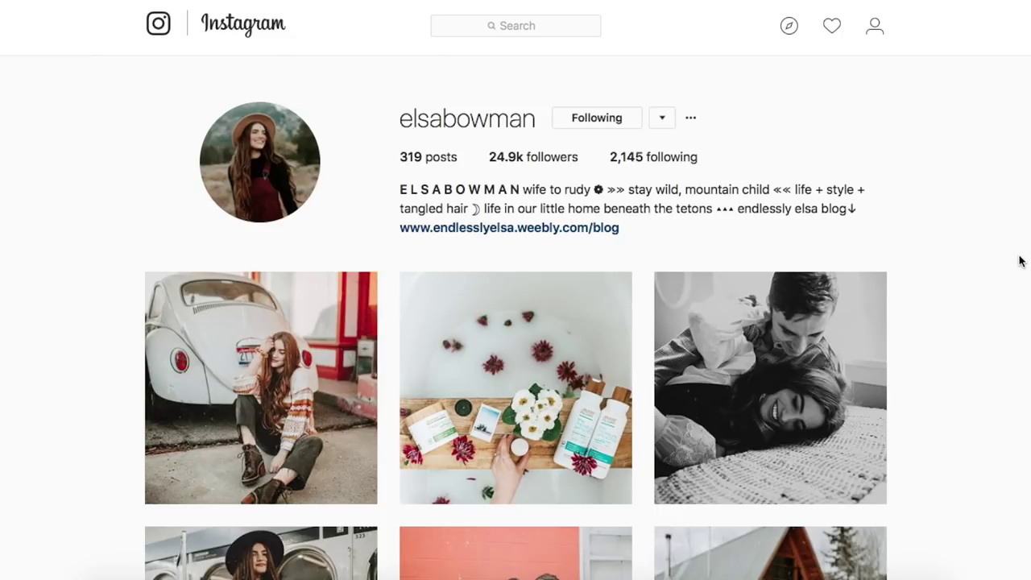
Examine the Instagram profile and its recent photos for the overall color and editing style.
{"action": "scroll", "coordinate": [1014, 318], "scroll_direction": "down", "scroll_amount": 3}
{"action": "scroll", "coordinate": [1015, 317], "scroll_direction": "down", "scroll_amount": 3}
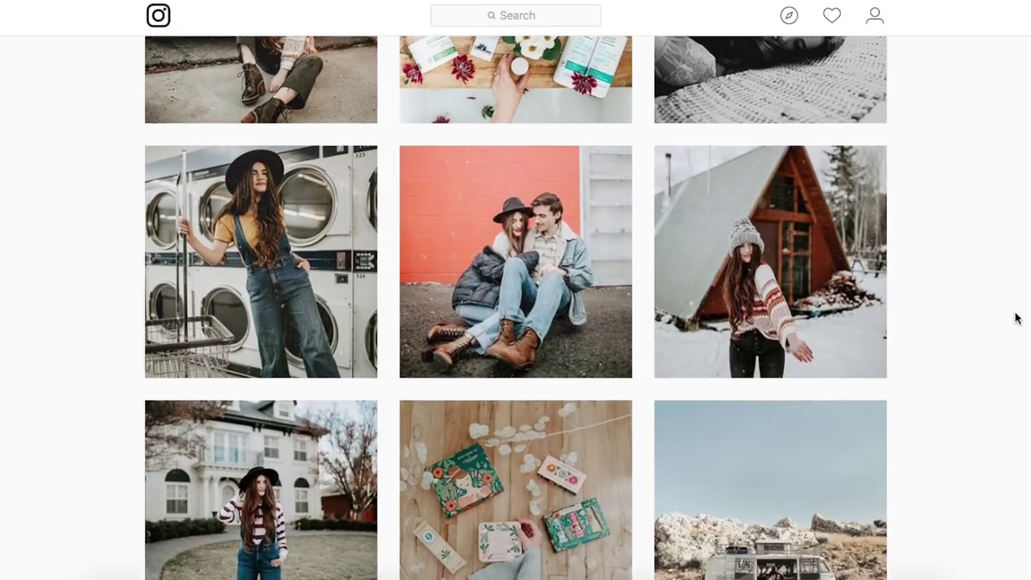
{"action": "scroll", "coordinate": [1014, 318], "scroll_direction": "down", "scroll_amount": 1}
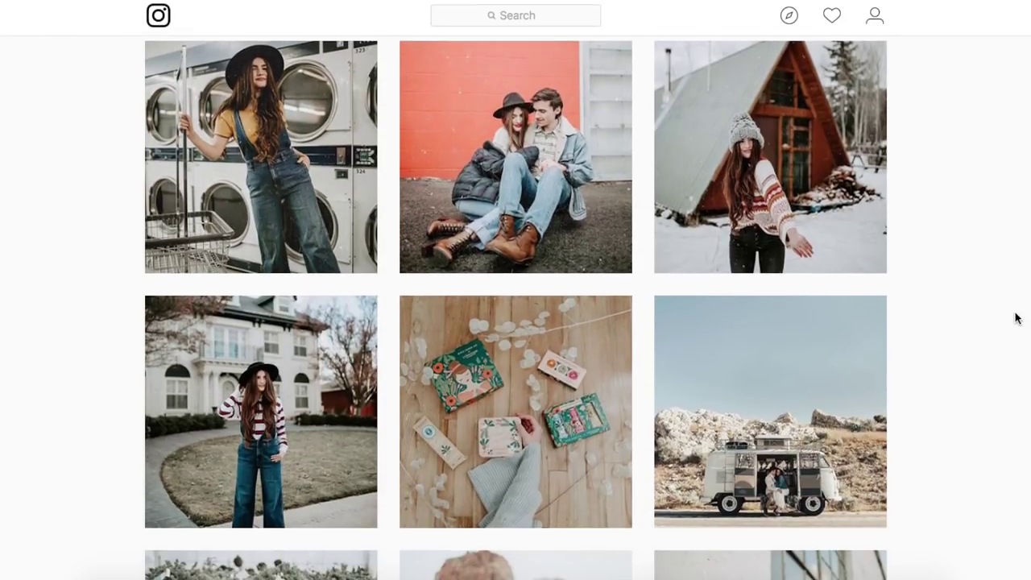
{"action": "scroll", "coordinate": [1014, 317], "scroll_direction": "down", "scroll_amount": 3}
{"action": "scroll", "coordinate": [1015, 317], "scroll_direction": "down", "scroll_amount": 1}
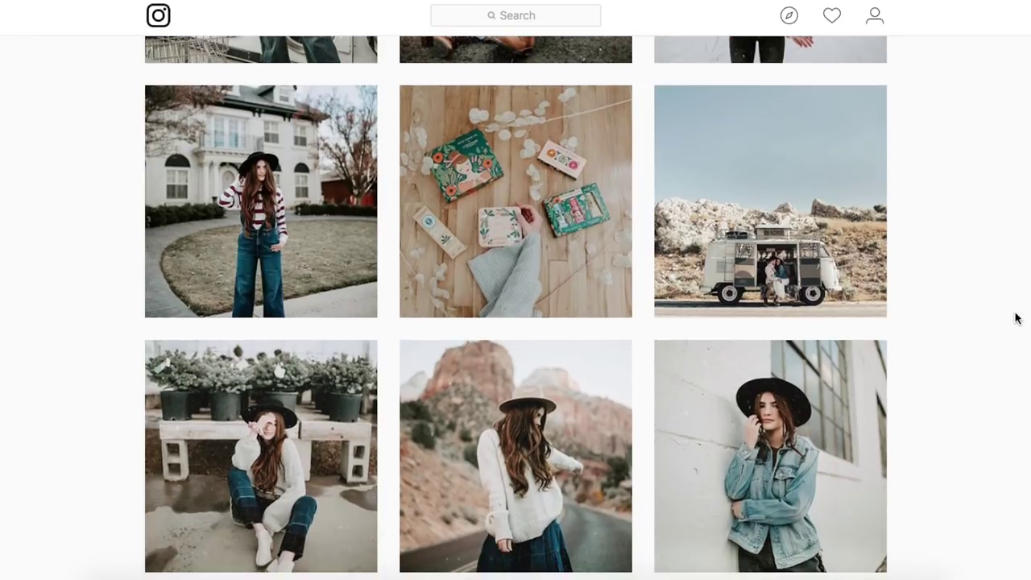
{"action": "scroll", "coordinate": [1015, 317], "scroll_direction": "down", "scroll_amount": 1}
{"action": "scroll", "coordinate": [1014, 315], "scroll_direction": "up", "scroll_amount": 1}
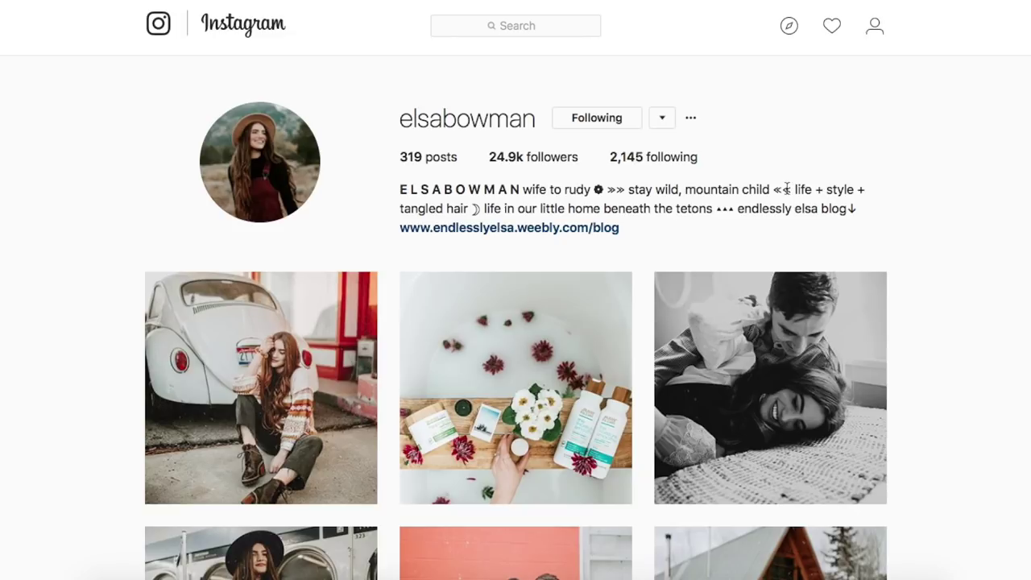
{"action": "scroll", "coordinate": [956, 257], "scroll_direction": "down", "scroll_amount": 3}
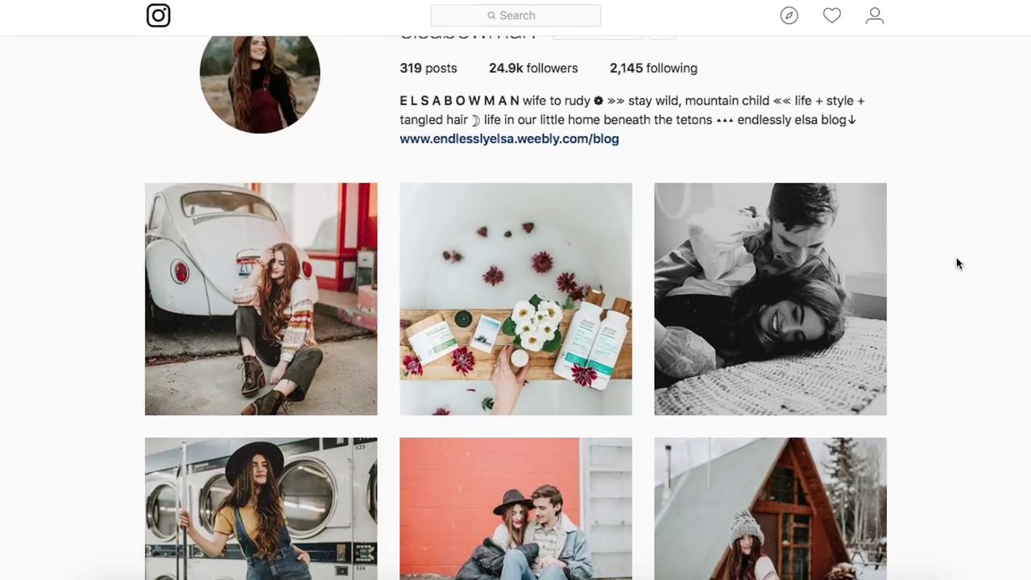
{"action": "scroll", "coordinate": [956, 258], "scroll_direction": "down", "scroll_amount": 6}
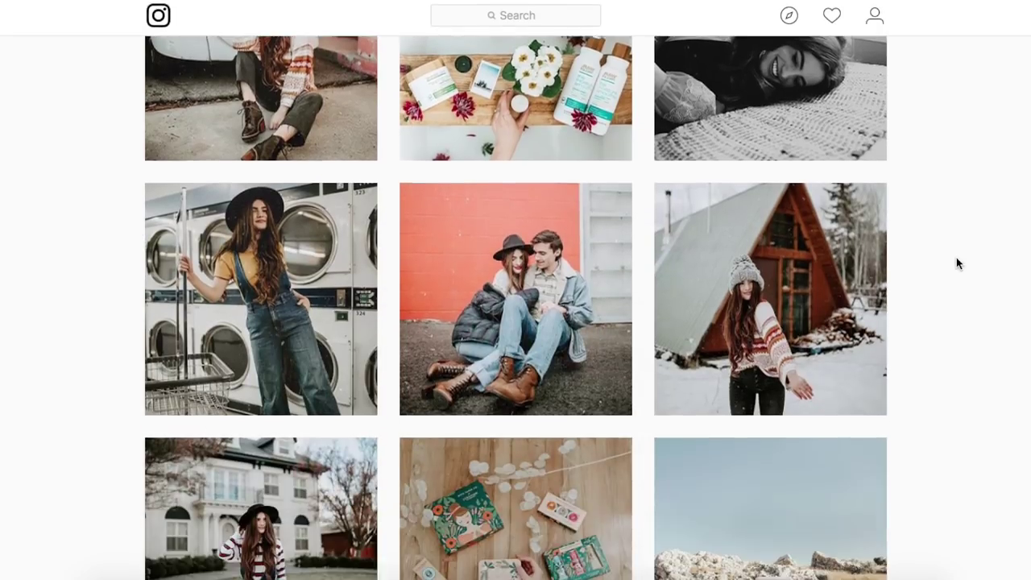
{"action": "scroll", "coordinate": [956, 263], "scroll_direction": "down", "scroll_amount": 10}
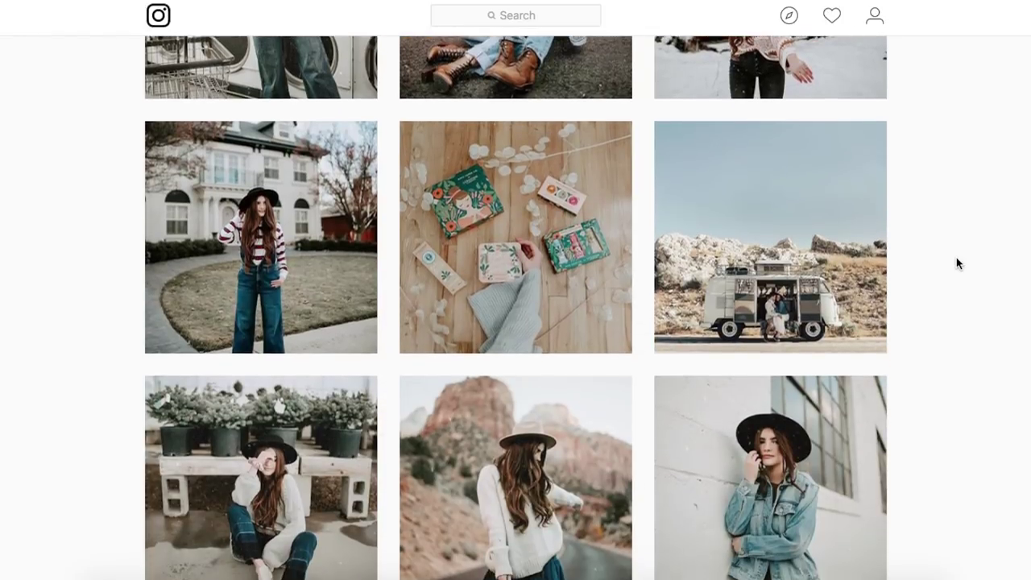
{"action": "scroll", "coordinate": [958, 264], "scroll_direction": "down", "scroll_amount": 3}
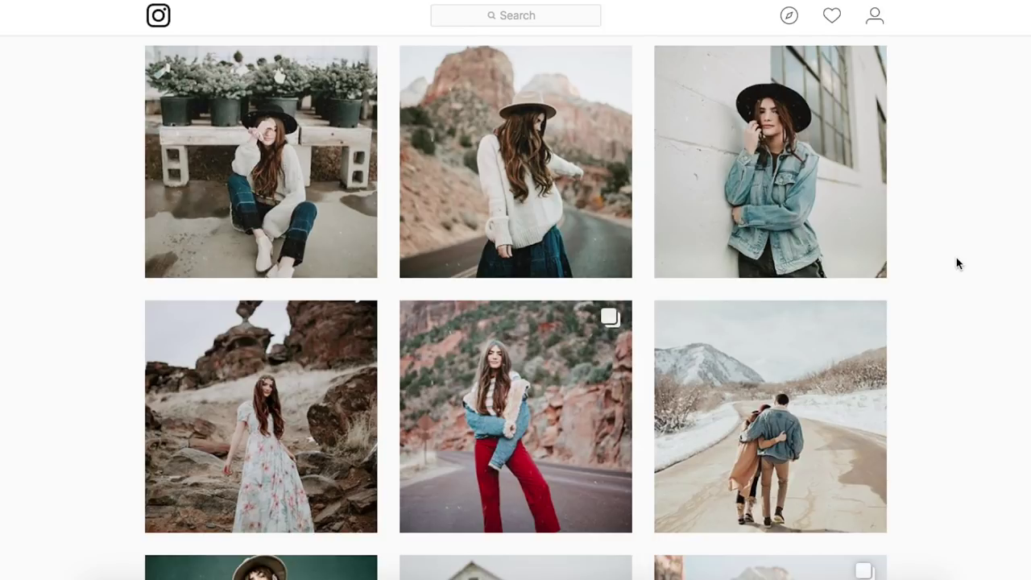
View the post of the woman in a black hat and denim jacket at full size, and return to the feed.
{"action": "scroll", "coordinate": [955, 259], "scroll_direction": "up", "scroll_amount": 1}
{"action": "left_click", "coordinate": [749, 221]}
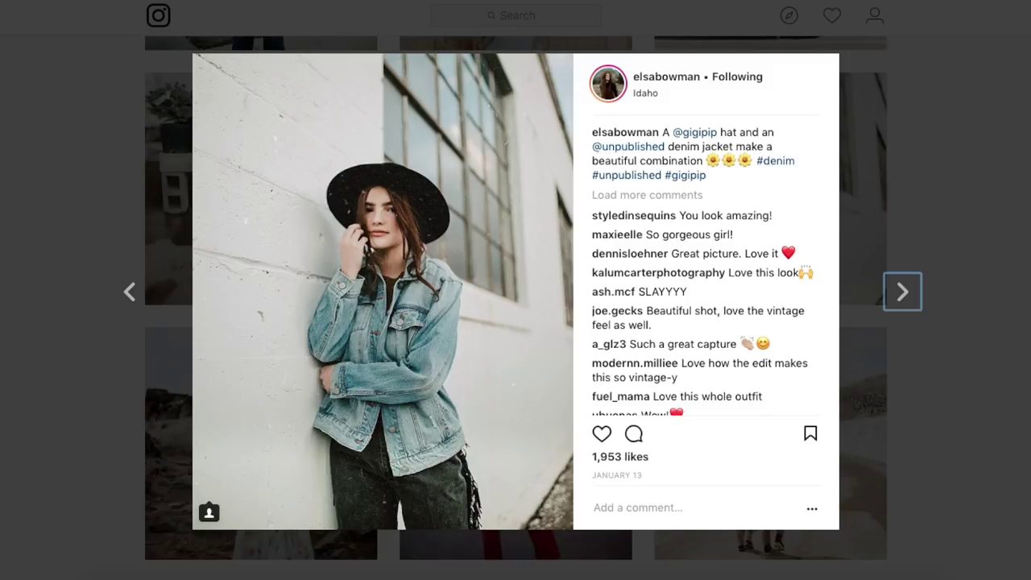
{"action": "key", "text": "Escape"}
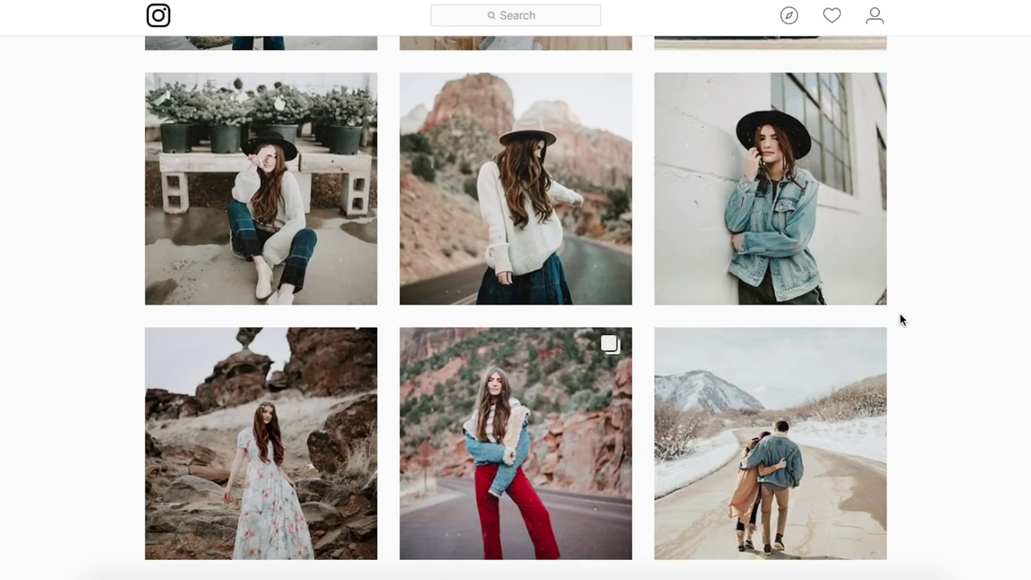
Examine the older photos further down the profile feed for consistent tones and colors.
{"action": "scroll", "coordinate": [901, 319], "scroll_direction": "down", "scroll_amount": 3}
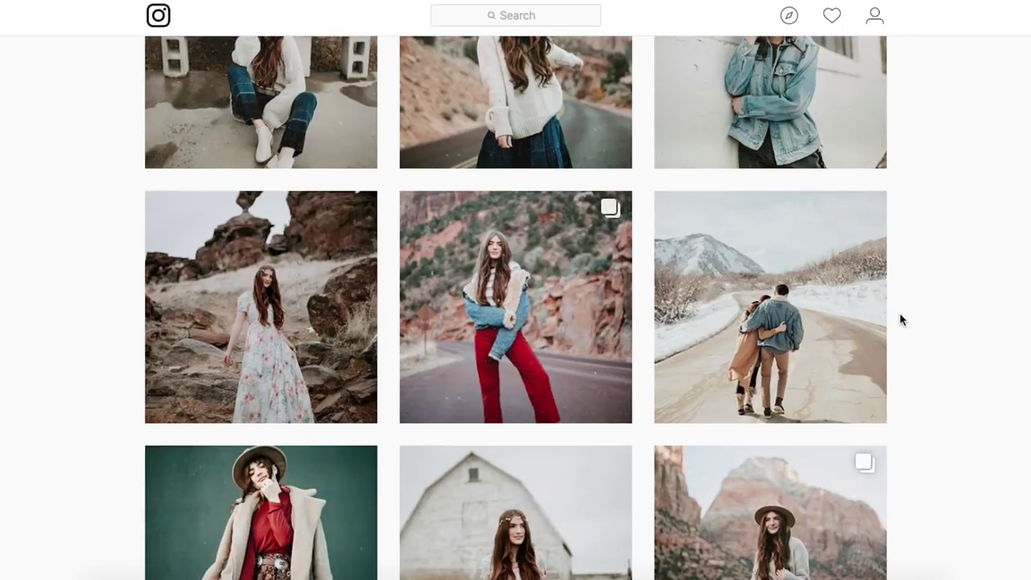
{"action": "scroll", "coordinate": [901, 320], "scroll_direction": "down", "scroll_amount": 2}
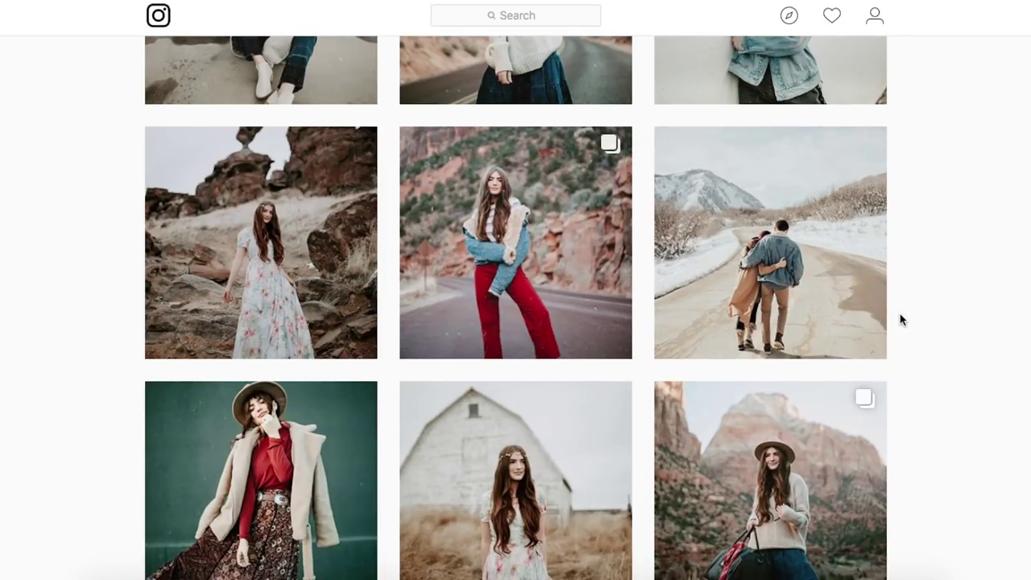
{"action": "scroll", "coordinate": [899, 319], "scroll_direction": "down", "scroll_amount": 2}
{"action": "scroll", "coordinate": [899, 320], "scroll_direction": "down", "scroll_amount": 4}
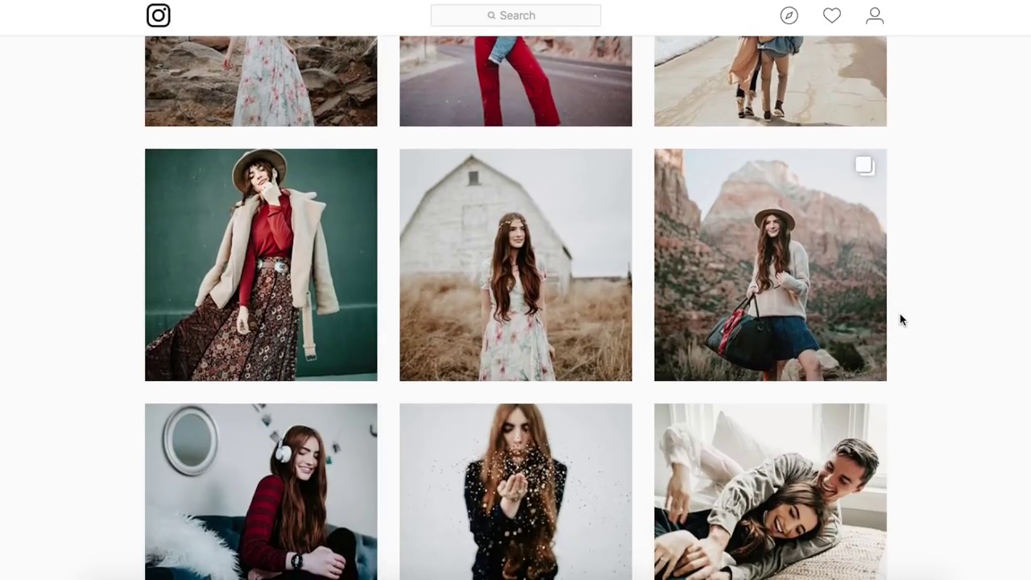
{"action": "scroll", "coordinate": [900, 320], "scroll_direction": "down", "scroll_amount": 3}
{"action": "scroll", "coordinate": [899, 320], "scroll_direction": "down", "scroll_amount": 9}
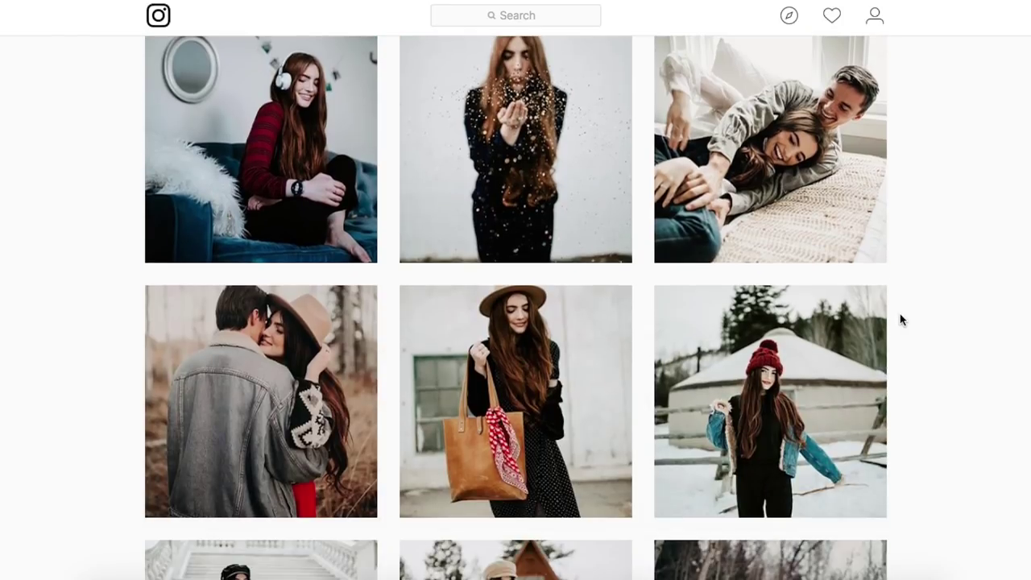
{"action": "scroll", "coordinate": [900, 320], "scroll_direction": "down", "scroll_amount": 8}
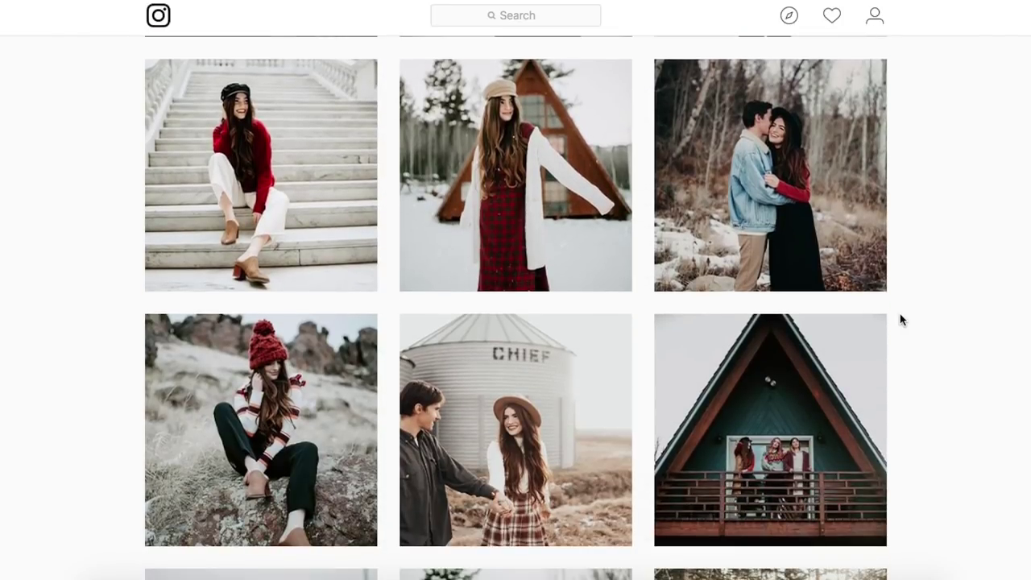
{"action": "scroll", "coordinate": [900, 319], "scroll_direction": "down", "scroll_amount": 5}
{"action": "scroll", "coordinate": [899, 320], "scroll_direction": "down", "scroll_amount": 3}
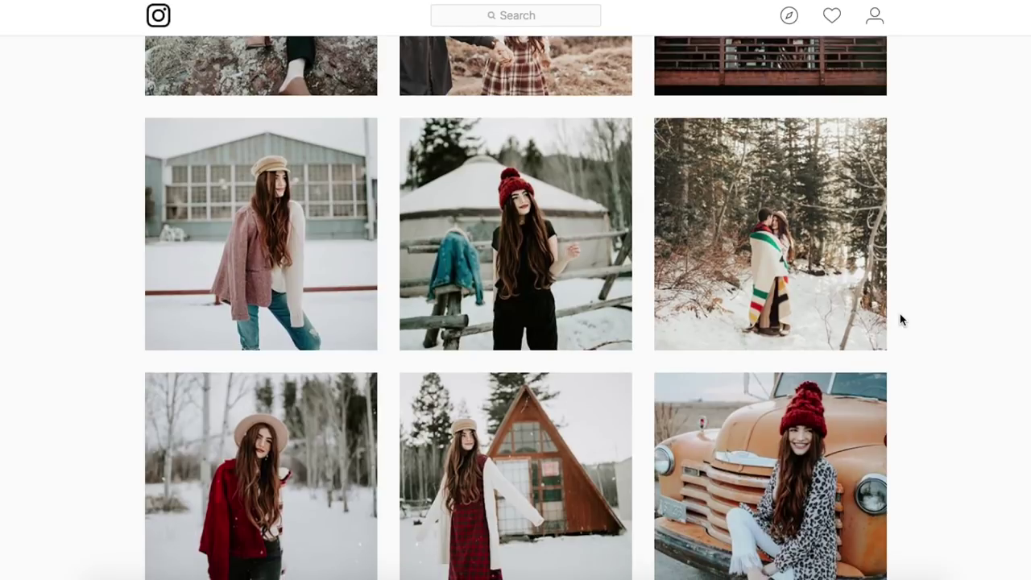
{"action": "scroll", "coordinate": [899, 320], "scroll_direction": "up", "scroll_amount": 2}
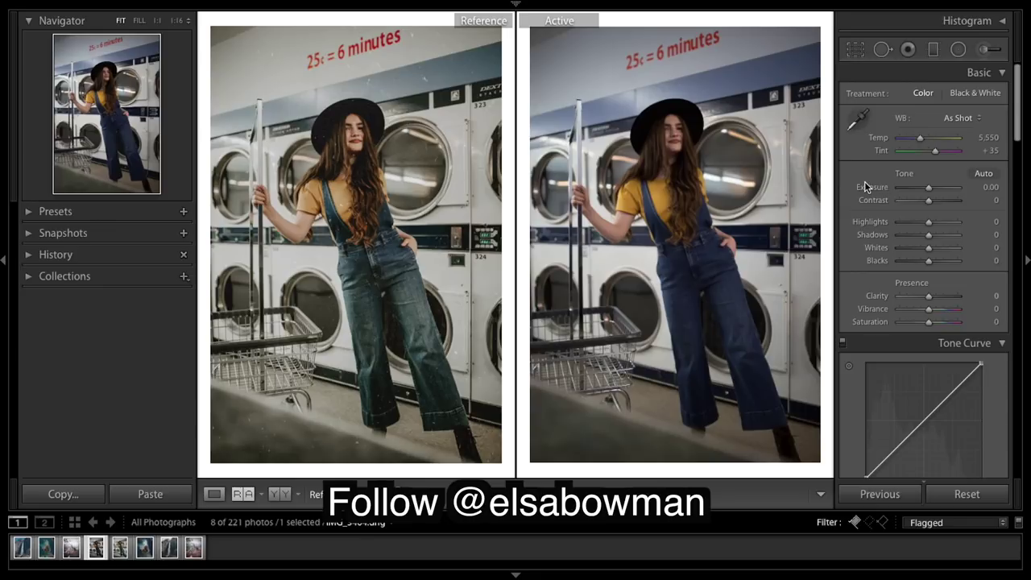
In Lightroom, set the active laundromat photo's white balance to temperature 6,000 and tint +30.
{"action": "left_click", "coordinate": [989, 138]}
{"action": "type", "text": "60"}
{"action": "key", "text": "Return"}
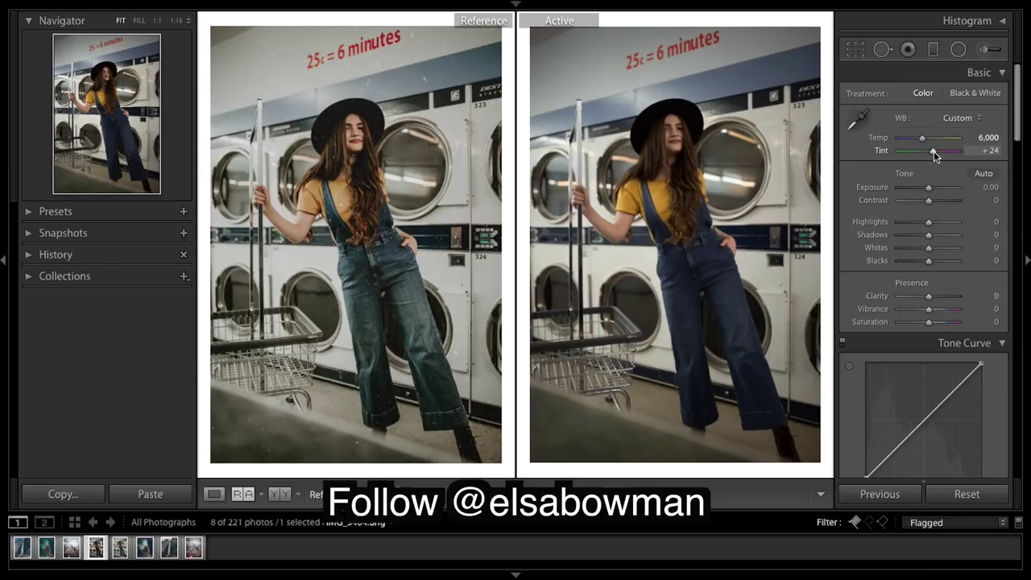
{"action": "left_click_drag", "start_coordinate": [934, 150], "coordinate": [935, 151]}
Set the photo's exposure to +0.15 and its contrast to −21.
{"action": "scroll", "coordinate": [978, 177], "scroll_direction": "down", "scroll_amount": 1}
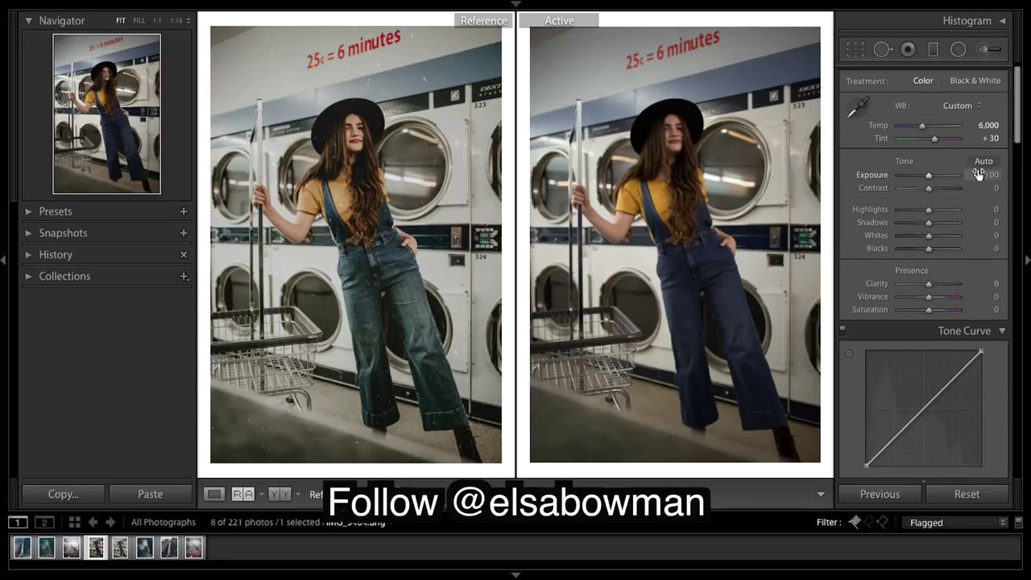
{"action": "left_click_drag", "start_coordinate": [928, 174], "coordinate": [930, 175]}
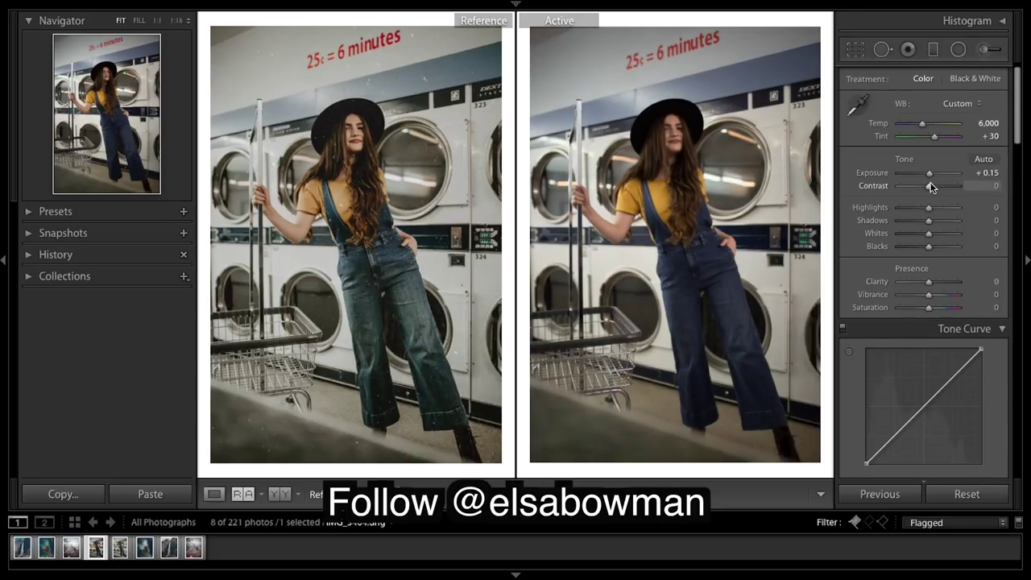
{"action": "left_click_drag", "start_coordinate": [922, 187], "coordinate": [923, 188]}
Set the tonal ranges to highlights +84, shadows +90, blacks −64 and whites −84.
{"action": "left_click_drag", "start_coordinate": [928, 211], "coordinate": [952, 207]}
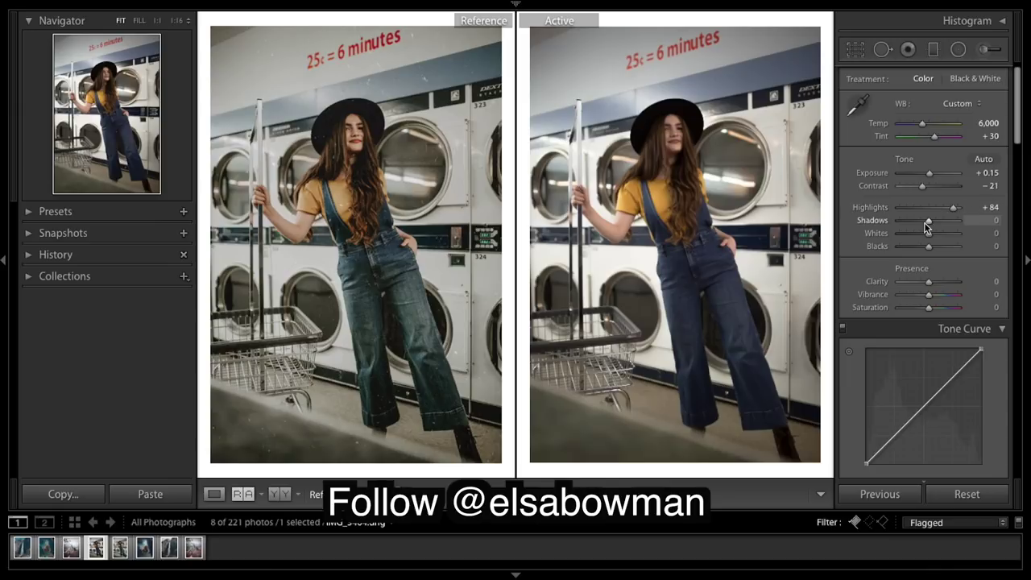
{"action": "left_click_drag", "start_coordinate": [928, 227], "coordinate": [966, 229]}
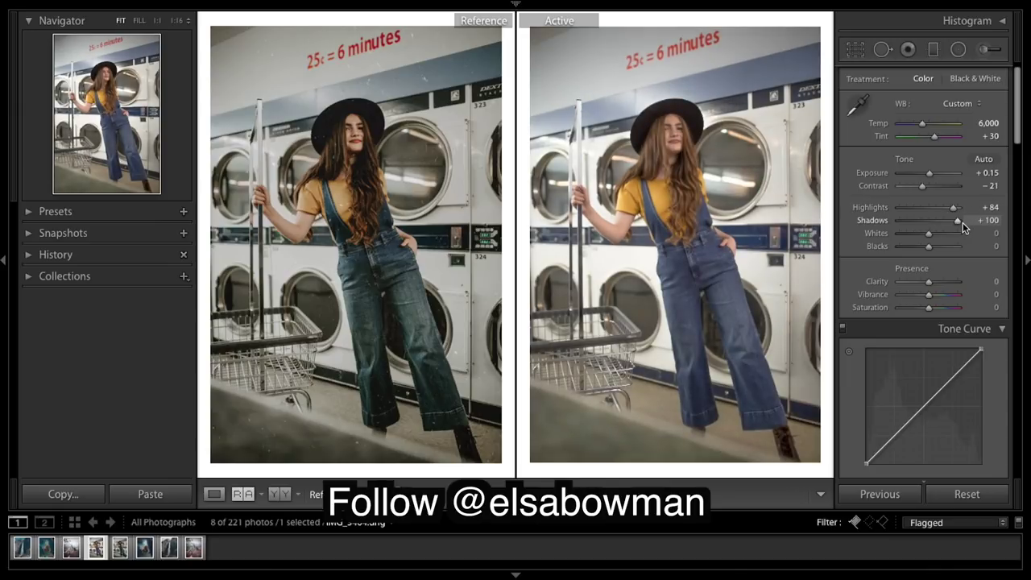
{"action": "left_click_drag", "start_coordinate": [953, 220], "coordinate": [951, 220]}
{"action": "left_click_drag", "start_coordinate": [928, 247], "coordinate": [908, 249]}
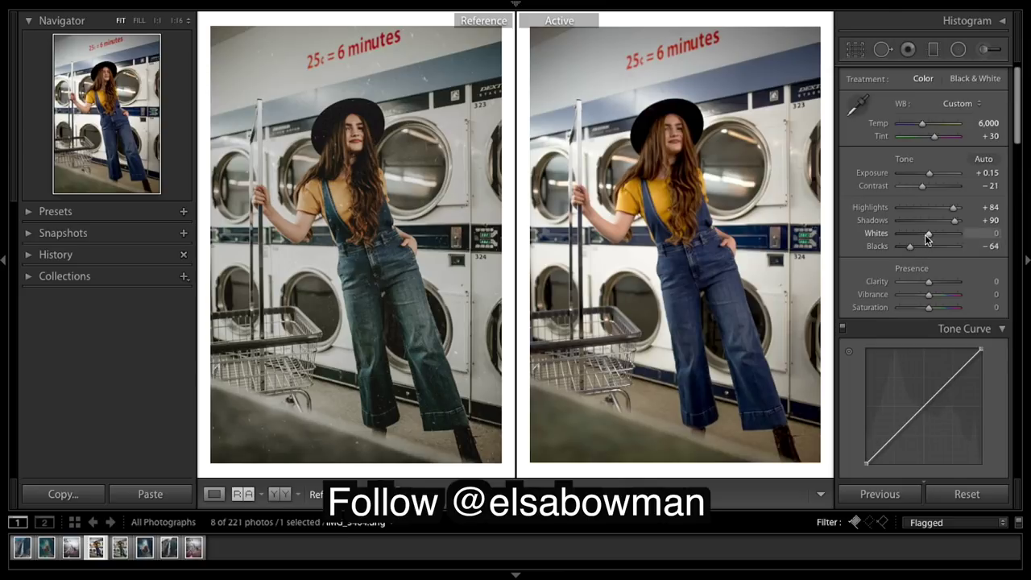
{"action": "left_click_drag", "start_coordinate": [924, 234], "coordinate": [901, 235]}
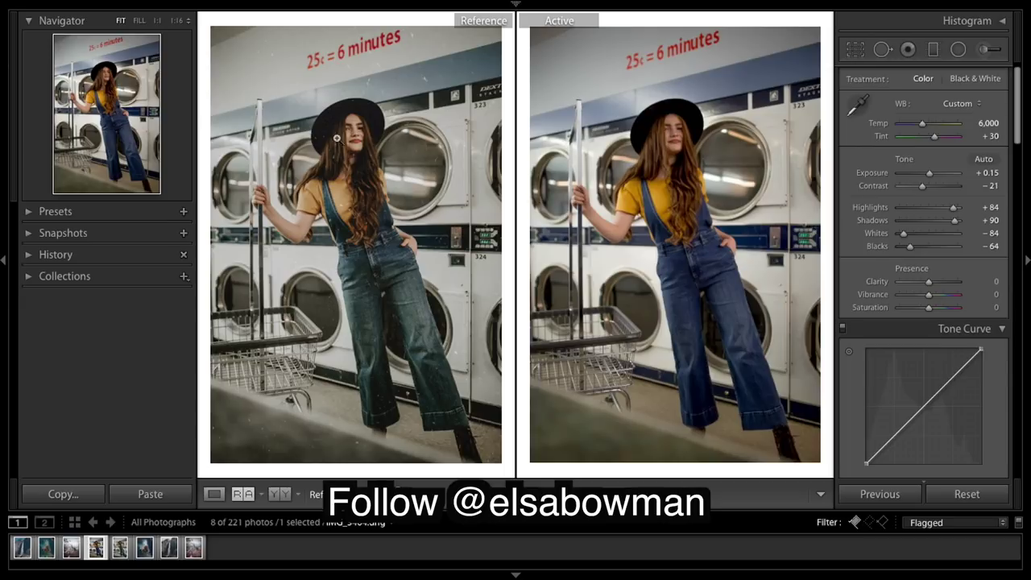
Set the photo's vibrance to +5 and saturation to −27.
{"action": "scroll", "coordinate": [954, 205], "scroll_direction": "down", "scroll_amount": 1}
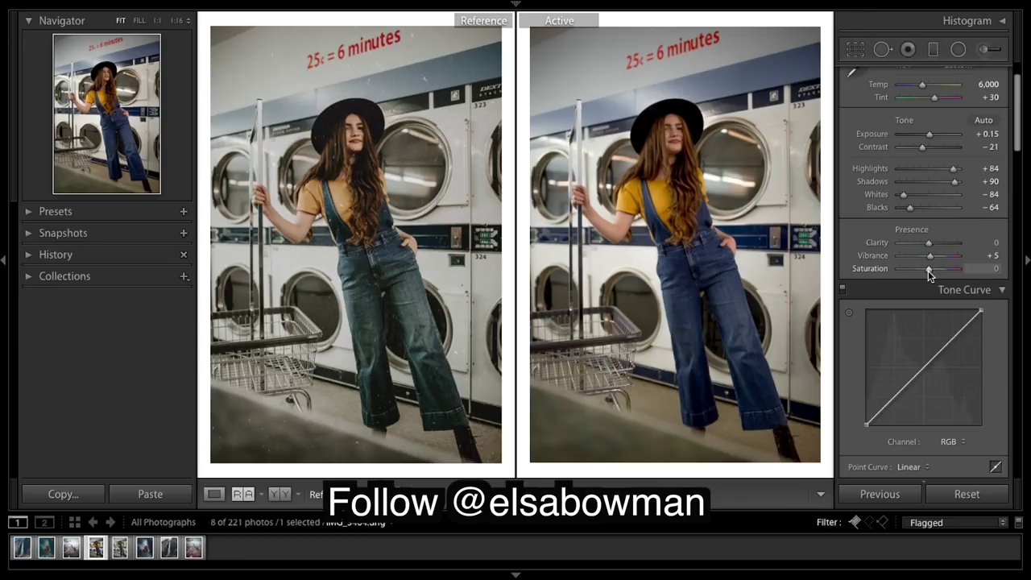
{"action": "left_click_drag", "start_coordinate": [928, 272], "coordinate": [920, 276]}
{"action": "scroll", "coordinate": [978, 225], "scroll_direction": "down", "scroll_amount": 1}
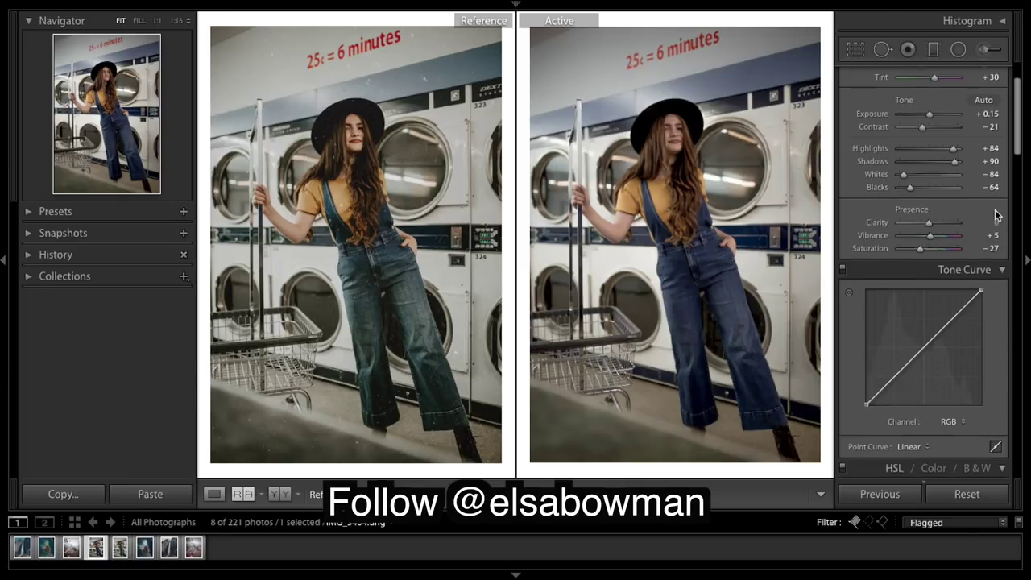
Shape a faded RGB tone curve with lifted blacks, lowered whites, a midpoint and a highlight point at about 71.0 / 65.5 %.
{"action": "scroll", "coordinate": [996, 215], "scroll_direction": "down", "scroll_amount": 4}
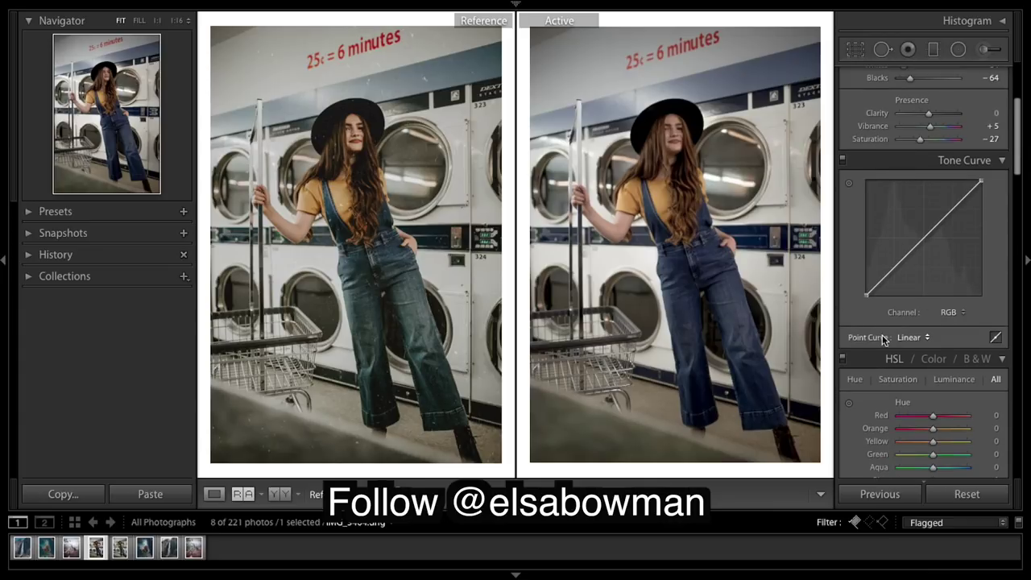
{"action": "left_click_drag", "start_coordinate": [864, 296], "coordinate": [893, 260]}
{"action": "left_click", "coordinate": [922, 234]}
{"action": "left_click_drag", "start_coordinate": [953, 208], "coordinate": [951, 222]}
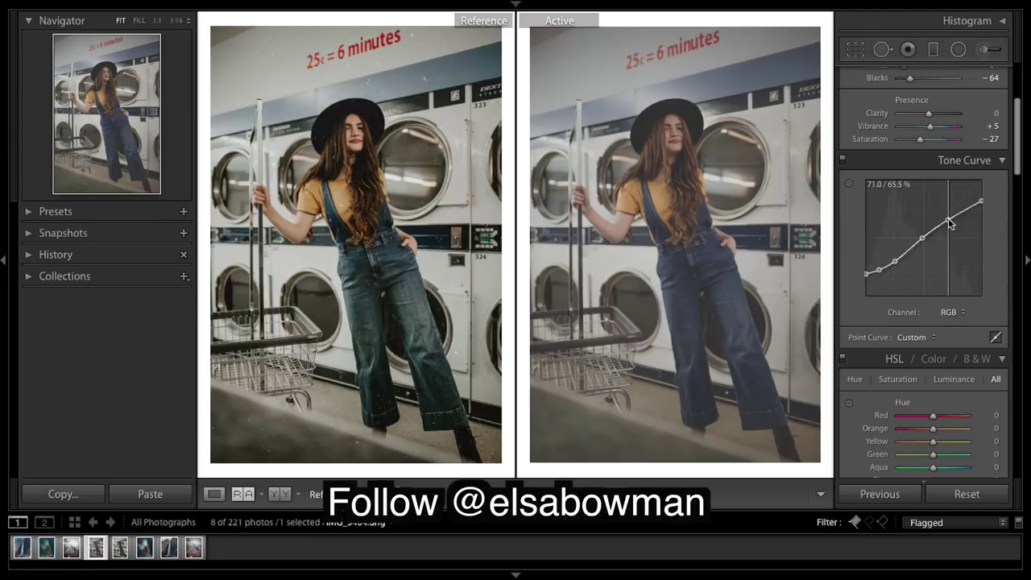
Shape an S-curve on the red channel of the tone curve, with lowered shadows and raised upper midtones.
{"action": "left_click", "coordinate": [953, 312]}
{"action": "left_click", "coordinate": [954, 324]}
{"action": "left_click_drag", "start_coordinate": [883, 280], "coordinate": [908, 253]}
{"action": "left_click_drag", "start_coordinate": [945, 207], "coordinate": [943, 214]}
Shape a similar S-curve on the green channel, with an upper point at about 69.0 / 72.9 %.
{"action": "left_click", "coordinate": [953, 311]}
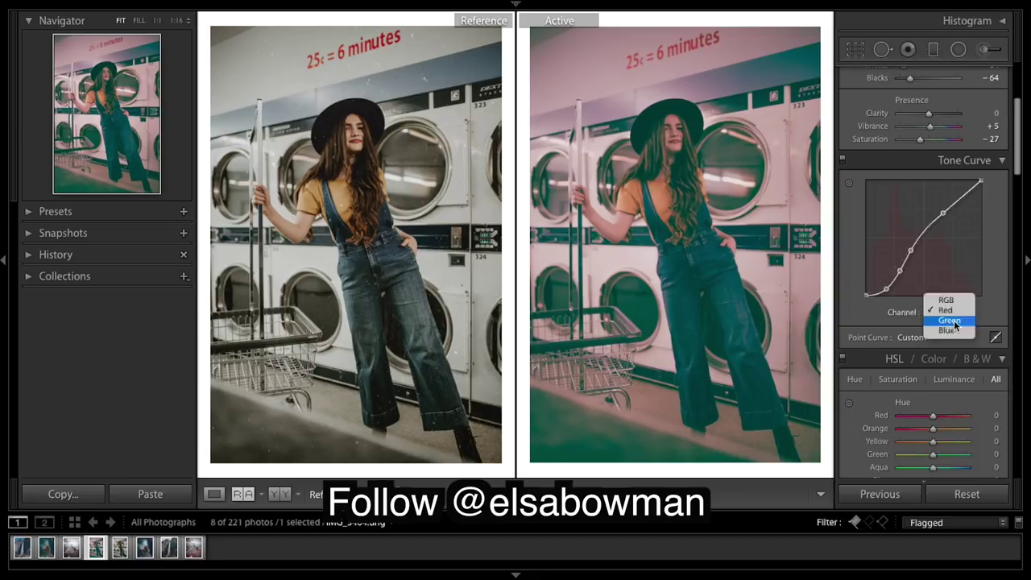
{"action": "left_click", "coordinate": [950, 317]}
{"action": "scroll", "coordinate": [950, 317], "scroll_direction": "down", "scroll_amount": 2}
{"action": "left_click_drag", "start_coordinate": [886, 234], "coordinate": [910, 202]}
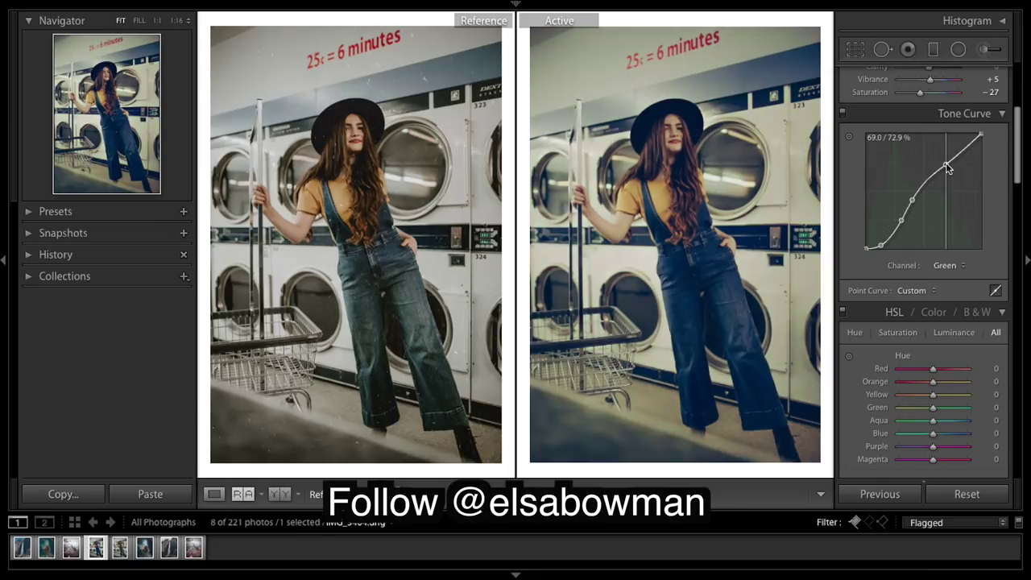
Shape an S-curve on the blue channel of the tone curve, with lowered shadows and raised midtones.
{"action": "left_click", "coordinate": [950, 265]}
{"action": "left_click", "coordinate": [955, 269]}
{"action": "left_click_drag", "start_coordinate": [885, 229], "coordinate": [912, 205]}
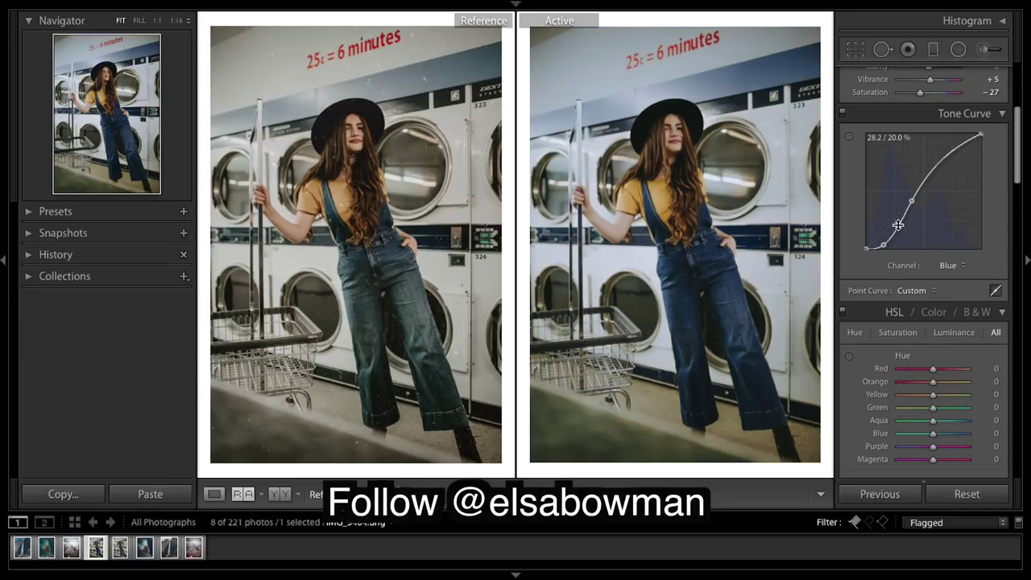
{"action": "left_click_drag", "start_coordinate": [946, 145], "coordinate": [938, 167]}
Review the adjusted tone curves of the RGB, red and green channels one after another.
{"action": "left_click", "coordinate": [949, 265]}
{"action": "left_click", "coordinate": [949, 238]}
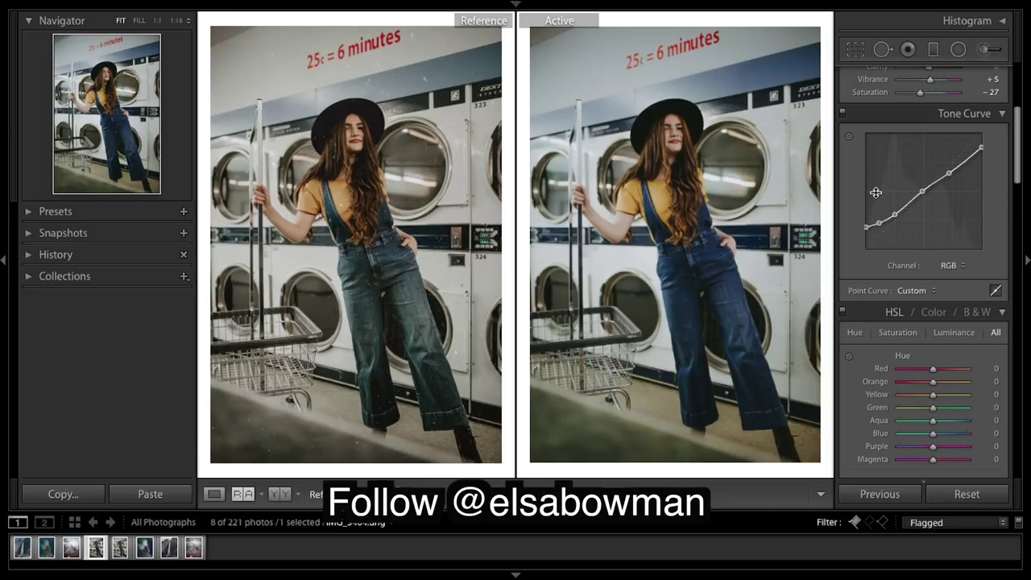
{"action": "scroll", "coordinate": [992, 183], "scroll_direction": "down", "scroll_amount": 2}
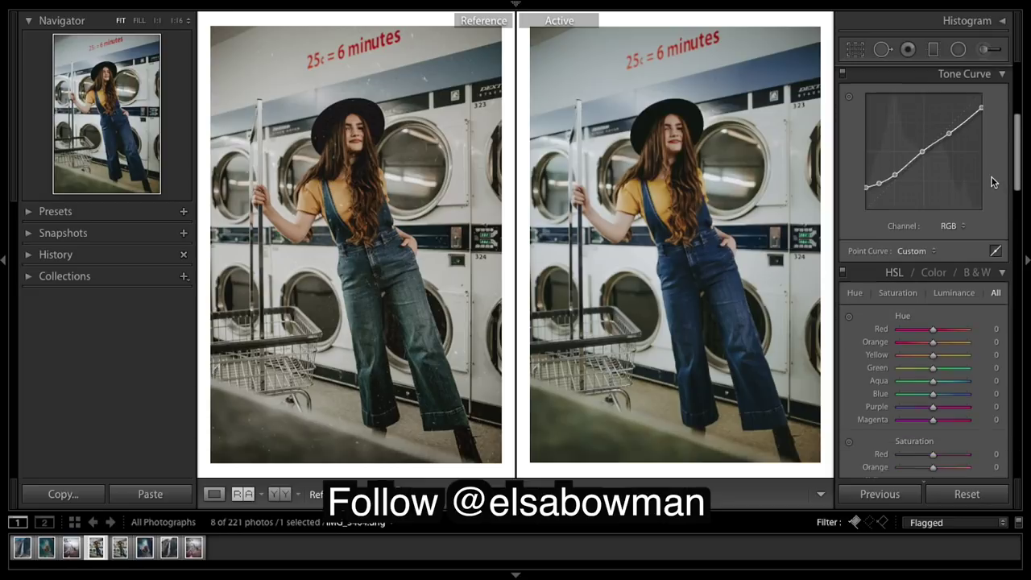
{"action": "left_click", "coordinate": [950, 224]}
{"action": "left_click", "coordinate": [948, 235]}
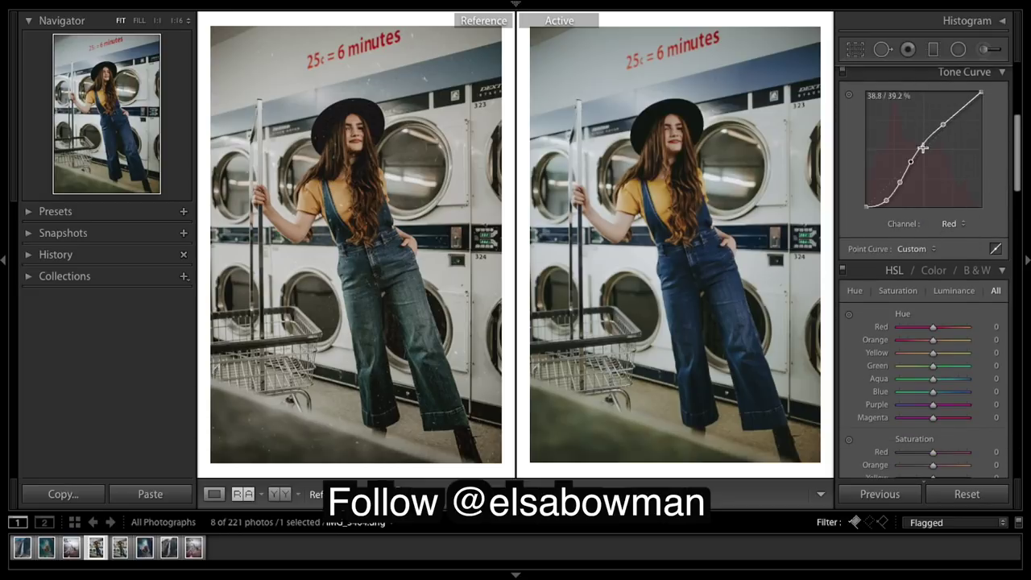
{"action": "left_click", "coordinate": [956, 225]}
{"action": "left_click", "coordinate": [948, 232]}
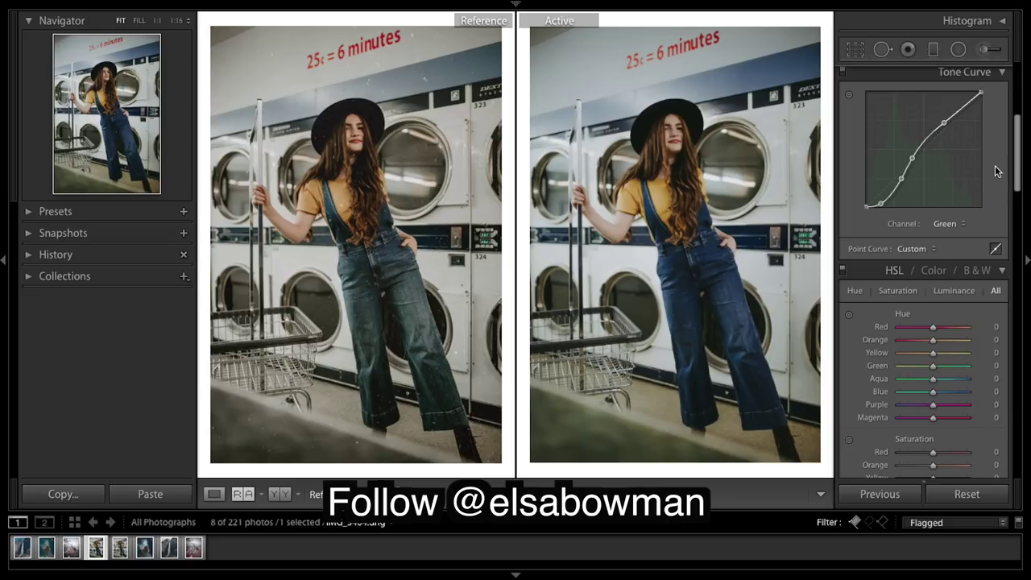
Return the tone curve to the RGB channel and set the calibration shadows tint to -5 and red primary to hue +40, saturation +10.
{"action": "left_click", "coordinate": [962, 226]}
{"action": "left_click", "coordinate": [947, 207]}
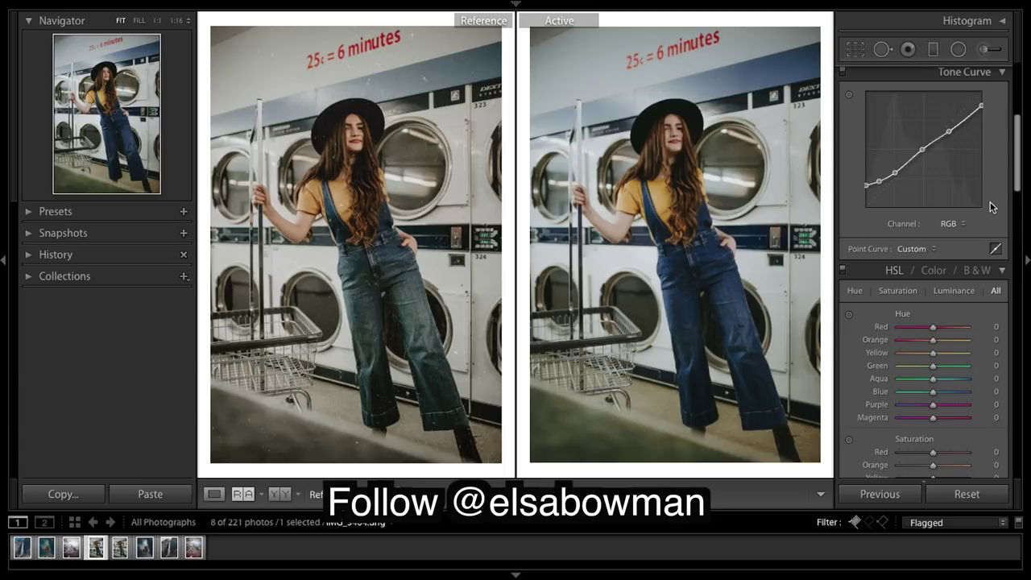
{"action": "scroll", "coordinate": [994, 206], "scroll_direction": "down", "scroll_amount": 2}
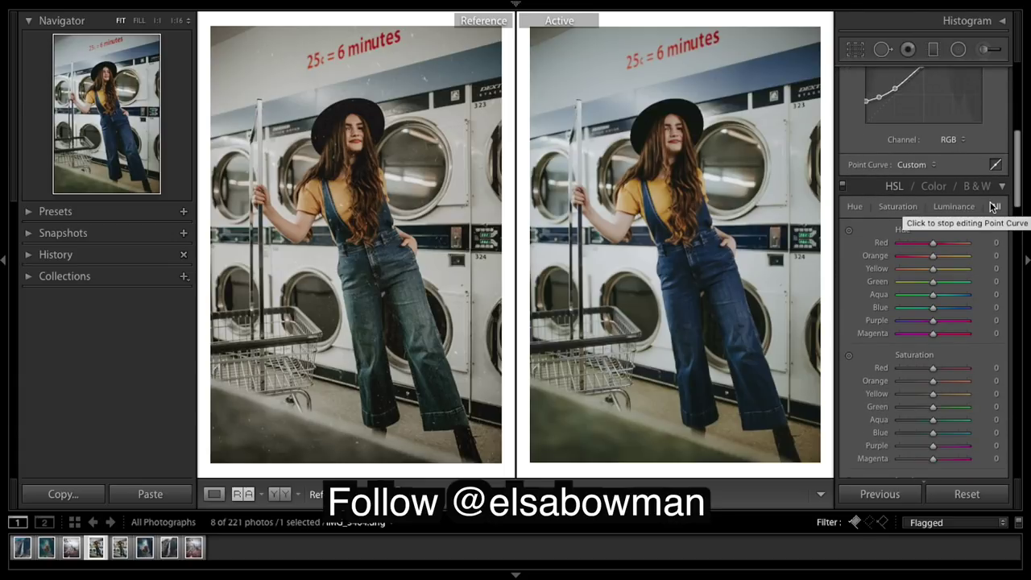
{"action": "scroll", "coordinate": [994, 206], "scroll_direction": "down", "scroll_amount": 15}
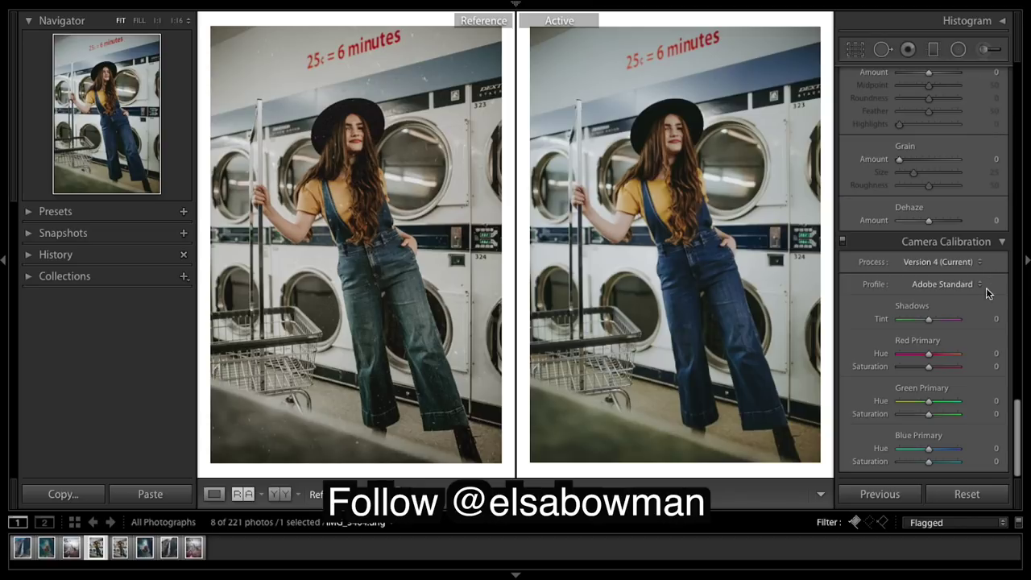
{"action": "left_click_drag", "start_coordinate": [928, 320], "coordinate": [926, 321]}
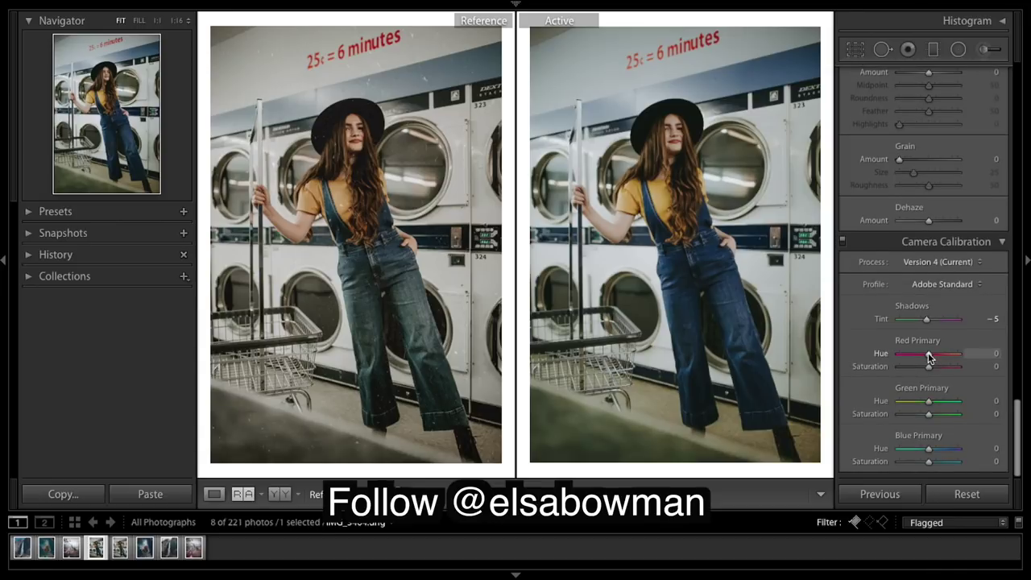
{"action": "mouse_move", "coordinate": [928, 356]}
{"action": "left_mouse_down"}
{"action": "mouse_move", "coordinate": [861, 360]}
{"action": "mouse_move", "coordinate": [940, 362]}
{"action": "left_mouse_up"}
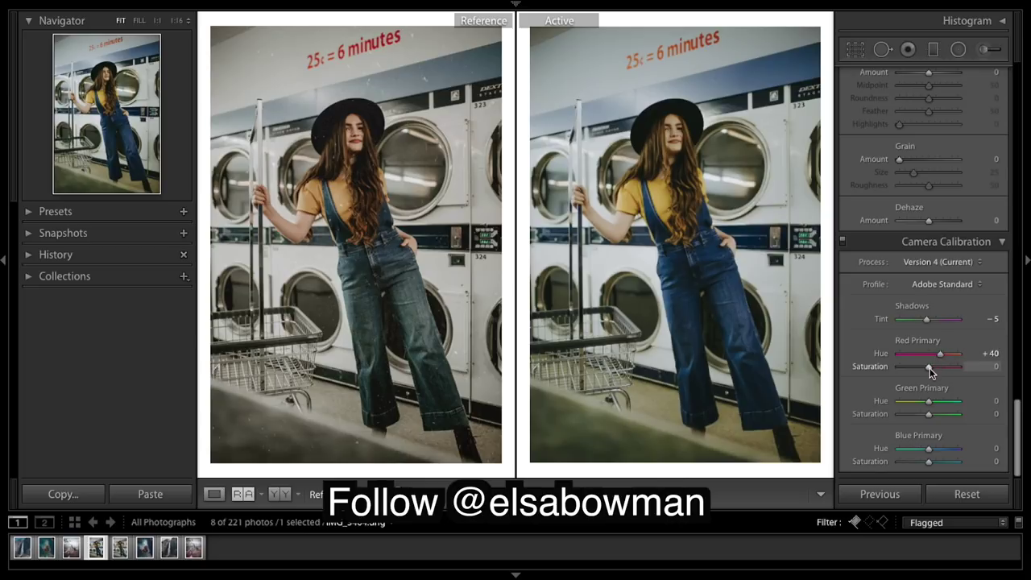
{"action": "left_click_drag", "start_coordinate": [930, 368], "coordinate": [932, 367]}
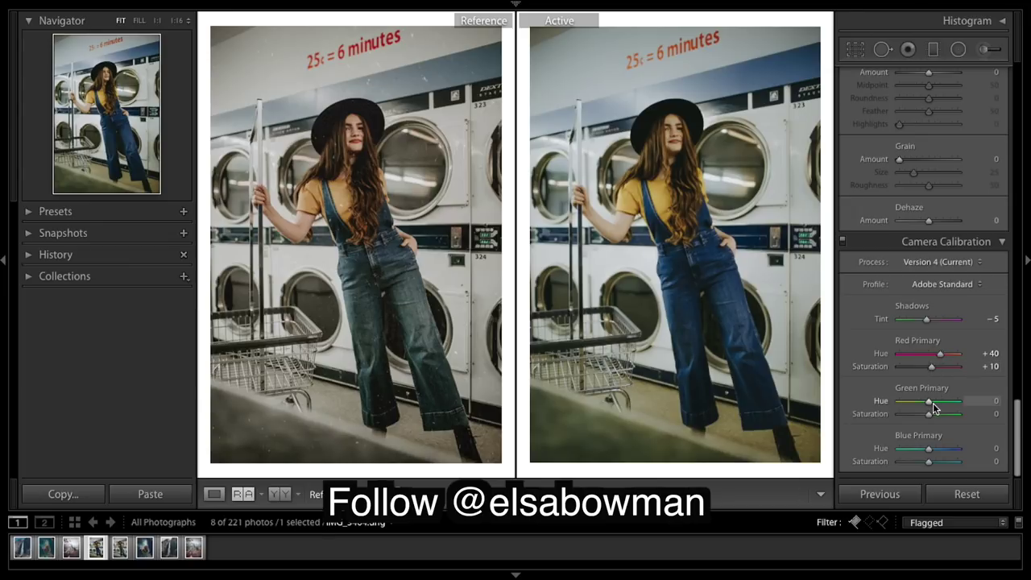
Set the camera calibration green primary to hue +51, saturation -6 and the blue primary to hue -10, saturation -20.
{"action": "mouse_move", "coordinate": [933, 407]}
{"action": "left_mouse_down"}
{"action": "mouse_move", "coordinate": [946, 405]}
{"action": "mouse_move", "coordinate": [873, 407]}
{"action": "mouse_move", "coordinate": [947, 407]}
{"action": "left_mouse_up"}
{"action": "left_click_drag", "start_coordinate": [947, 406], "coordinate": [946, 406]}
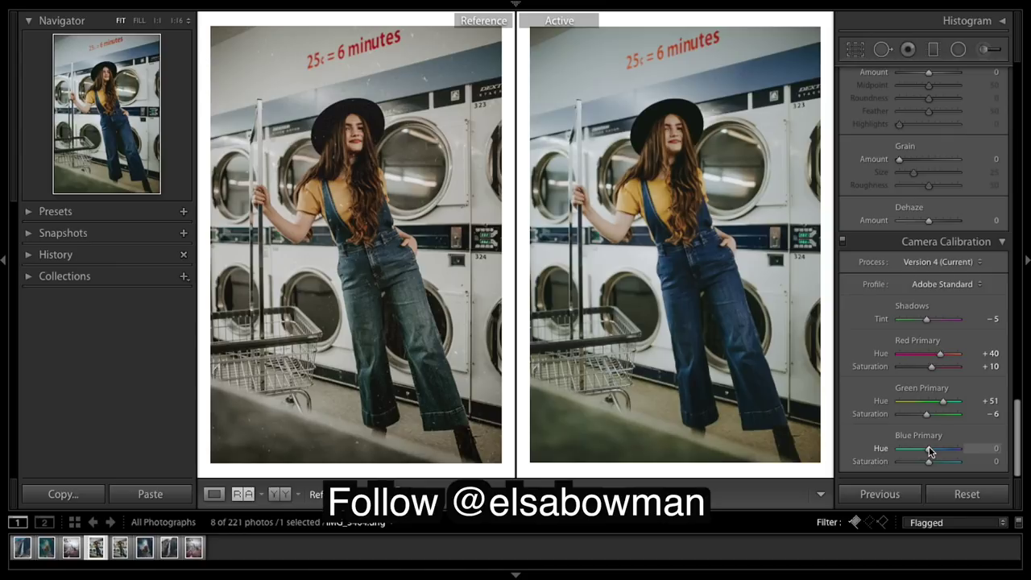
{"action": "mouse_move", "coordinate": [928, 449]}
{"action": "left_mouse_down"}
{"action": "mouse_move", "coordinate": [911, 451]}
{"action": "mouse_move", "coordinate": [937, 455]}
{"action": "mouse_move", "coordinate": [897, 449]}
{"action": "mouse_move", "coordinate": [925, 449]}
{"action": "left_mouse_up"}
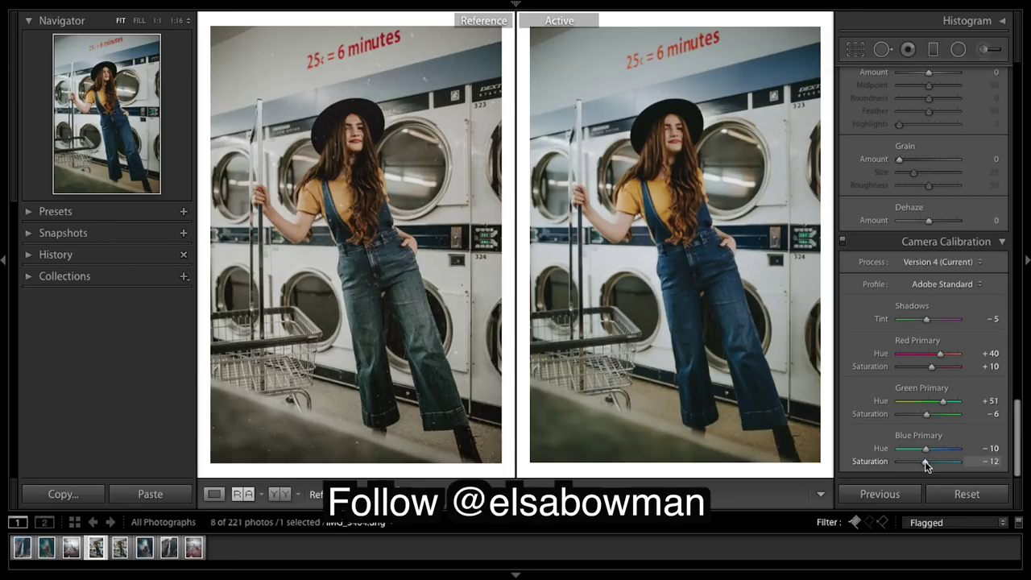
{"action": "mouse_move", "coordinate": [925, 461]}
{"action": "left_mouse_down"}
{"action": "mouse_move", "coordinate": [953, 473]}
{"action": "mouse_move", "coordinate": [924, 471]}
{"action": "left_mouse_up"}
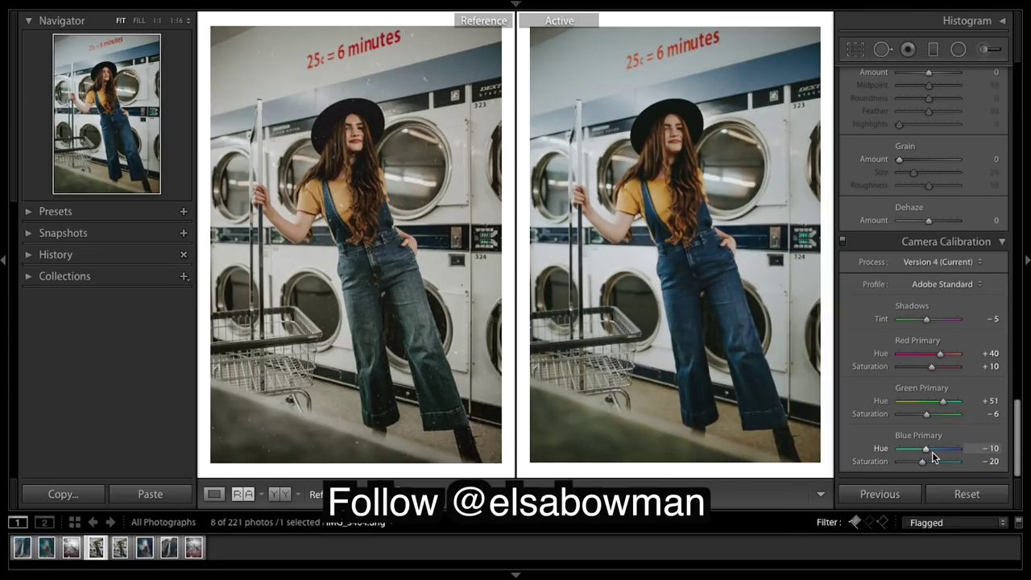
Add a warm split tone to the highlights with hue 49 and saturation 7.
{"action": "scroll", "coordinate": [931, 452], "scroll_direction": "up", "scroll_amount": 20}
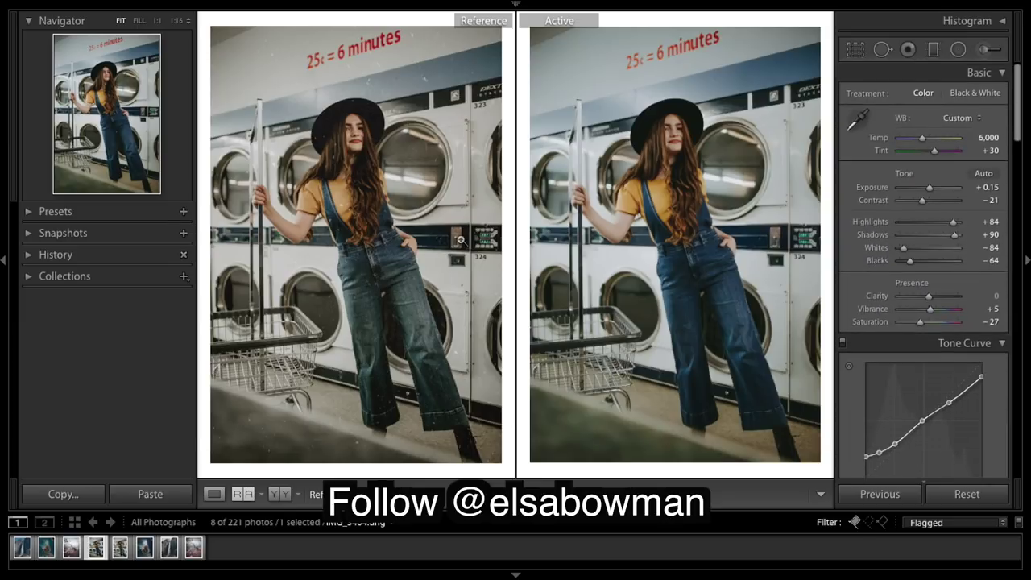
{"action": "scroll", "coordinate": [998, 262], "scroll_direction": "down", "scroll_amount": 5}
{"action": "scroll", "coordinate": [999, 262], "scroll_direction": "down", "scroll_amount": 8}
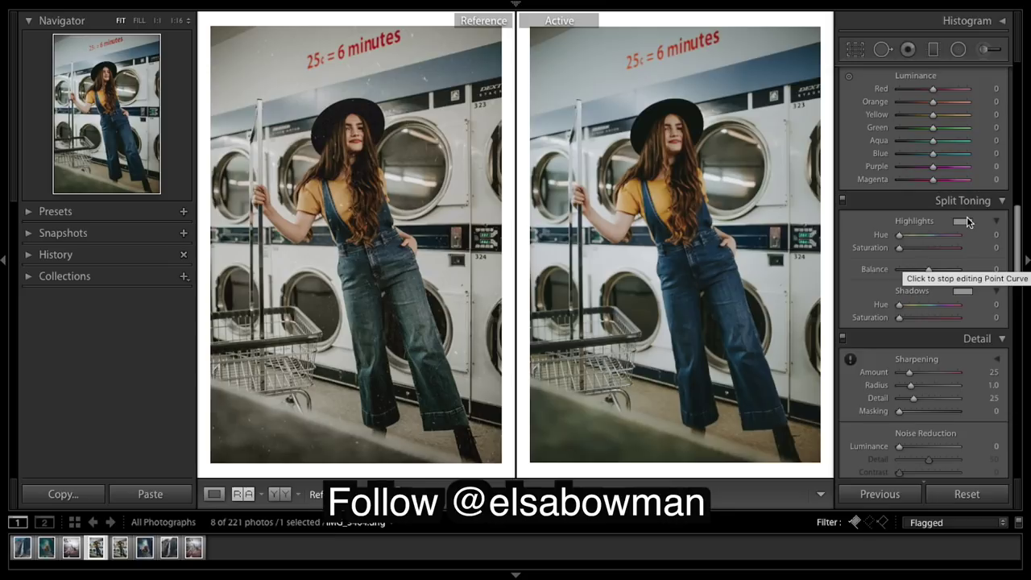
{"action": "left_click", "coordinate": [906, 235]}
{"action": "mouse_move", "coordinate": [907, 237]}
{"action": "left_mouse_down"}
{"action": "mouse_move", "coordinate": [918, 248]}
{"action": "mouse_move", "coordinate": [908, 248]}
{"action": "left_mouse_up"}
{"action": "left_click", "coordinate": [902, 249]}
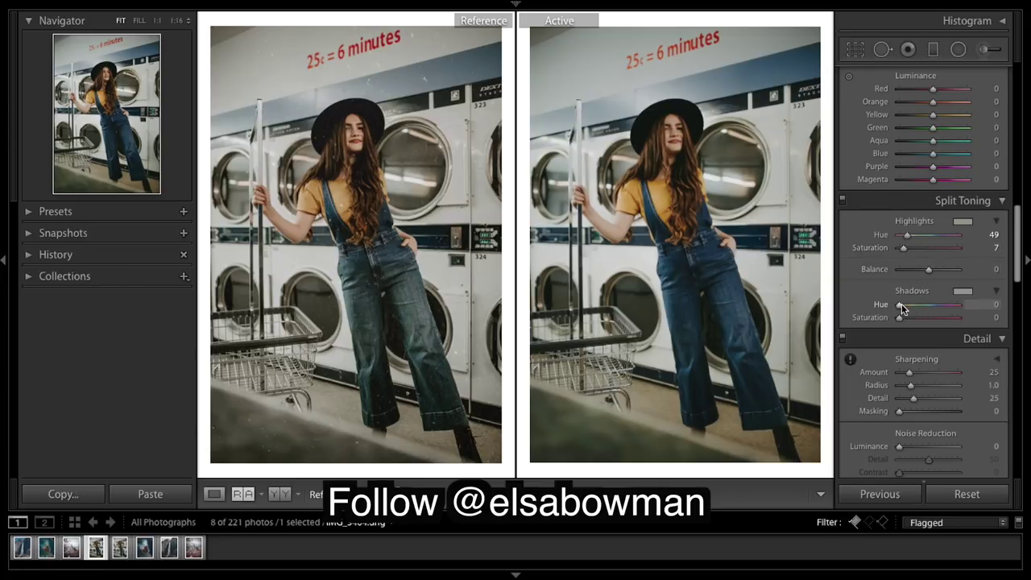
Split-tone the shadows with hue 49 and saturation 15, and set the split toning balance to +21.
{"action": "left_click_drag", "start_coordinate": [902, 307], "coordinate": [909, 309]}
{"action": "left_click_drag", "start_coordinate": [900, 318], "coordinate": [909, 318]}
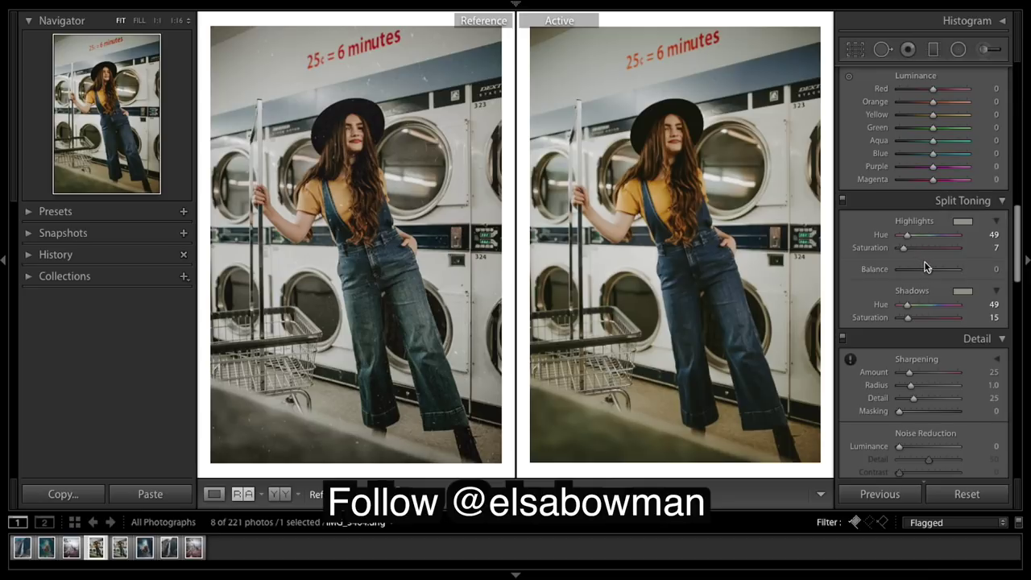
{"action": "mouse_move", "coordinate": [930, 272]}
{"action": "left_mouse_down"}
{"action": "mouse_move", "coordinate": [908, 267]}
{"action": "mouse_move", "coordinate": [929, 267]}
{"action": "left_mouse_up"}
{"action": "mouse_move", "coordinate": [926, 267]}
{"action": "left_mouse_down"}
{"action": "mouse_move", "coordinate": [941, 266]}
{"action": "mouse_move", "coordinate": [913, 271]}
{"action": "mouse_move", "coordinate": [935, 268]}
{"action": "left_mouse_up"}
{"action": "mouse_move", "coordinate": [934, 269]}
{"action": "left_mouse_down"}
{"action": "mouse_move", "coordinate": [897, 268]}
{"action": "mouse_move", "coordinate": [966, 279]}
{"action": "mouse_move", "coordinate": [933, 276]}
{"action": "left_mouse_up"}
Shift the HSL hues of red to -8, orange to -5 and yellow to +10.
{"action": "scroll", "coordinate": [952, 242], "scroll_direction": "up", "scroll_amount": 5}
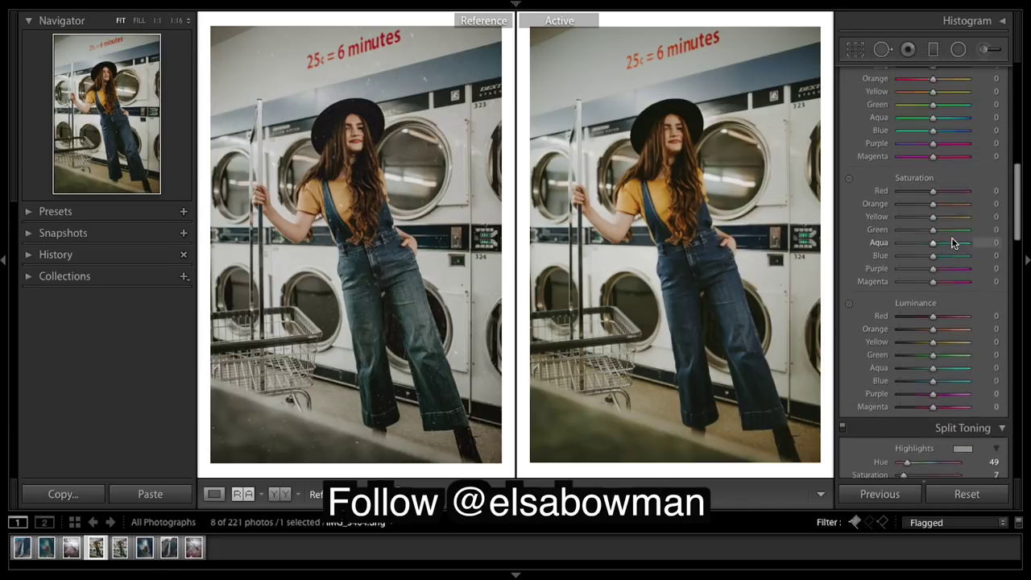
{"action": "scroll", "coordinate": [952, 242], "scroll_direction": "up", "scroll_amount": 15}
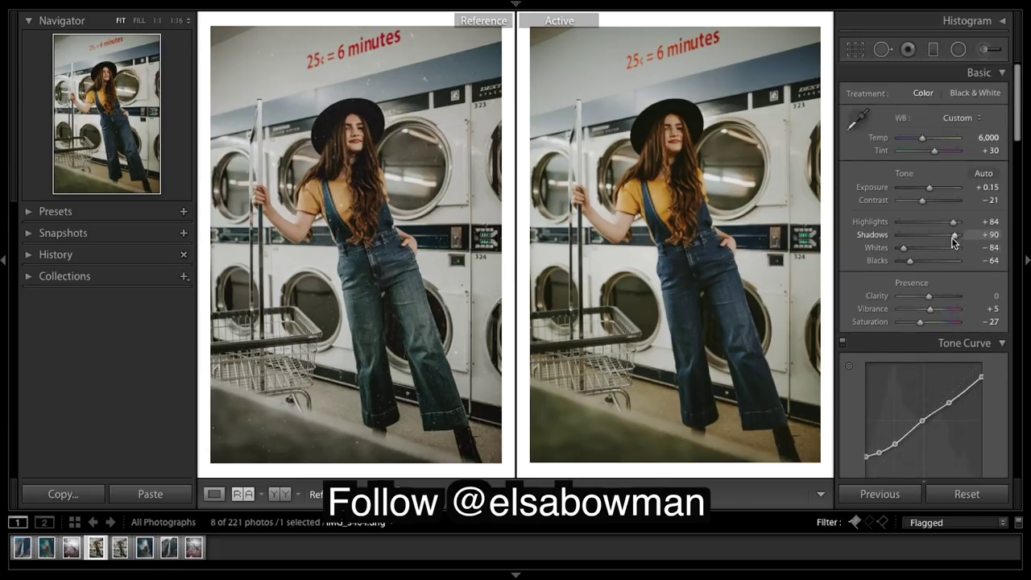
{"action": "scroll", "coordinate": [951, 241], "scroll_direction": "down", "scroll_amount": 3}
{"action": "scroll", "coordinate": [953, 265], "scroll_direction": "down", "scroll_amount": 12}
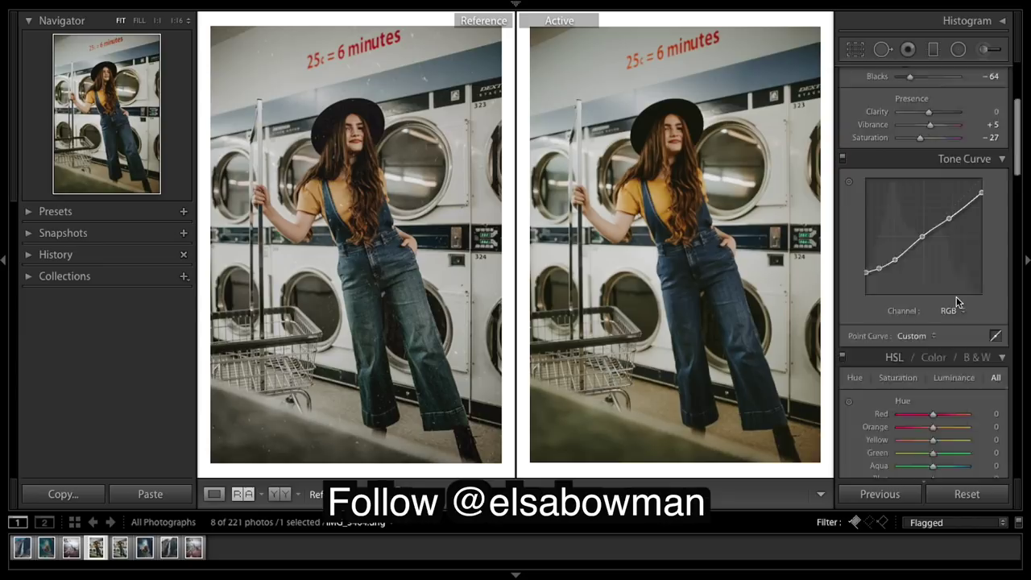
{"action": "scroll", "coordinate": [955, 297], "scroll_direction": "down", "scroll_amount": 1}
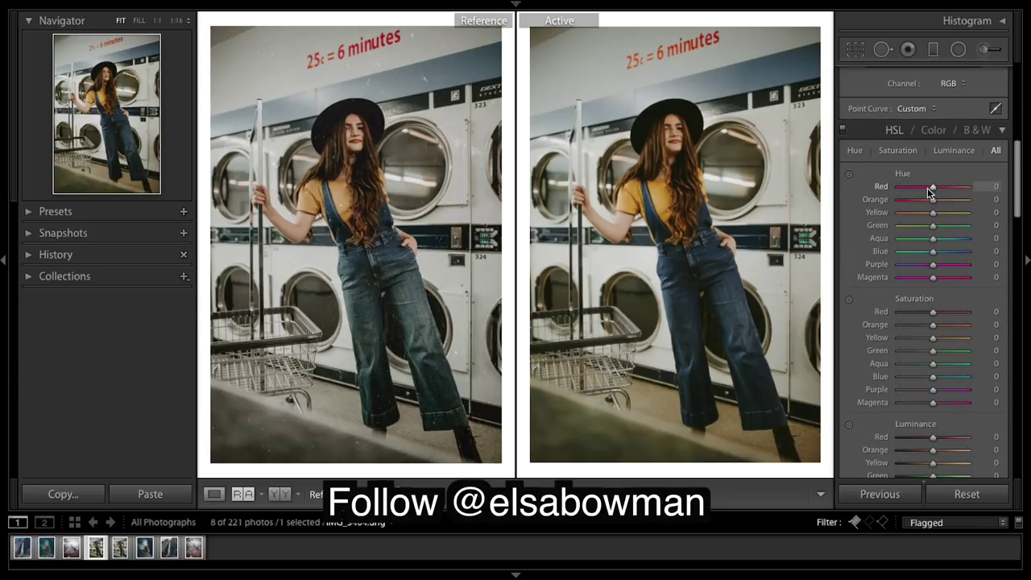
{"action": "left_click_drag", "start_coordinate": [931, 186], "coordinate": [851, 193]}
{"action": "left_click_drag", "start_coordinate": [952, 186], "coordinate": [928, 190]}
{"action": "mouse_move", "coordinate": [931, 200]}
{"action": "left_mouse_down"}
{"action": "mouse_move", "coordinate": [901, 194]}
{"action": "mouse_move", "coordinate": [934, 211]}
{"action": "left_mouse_up"}
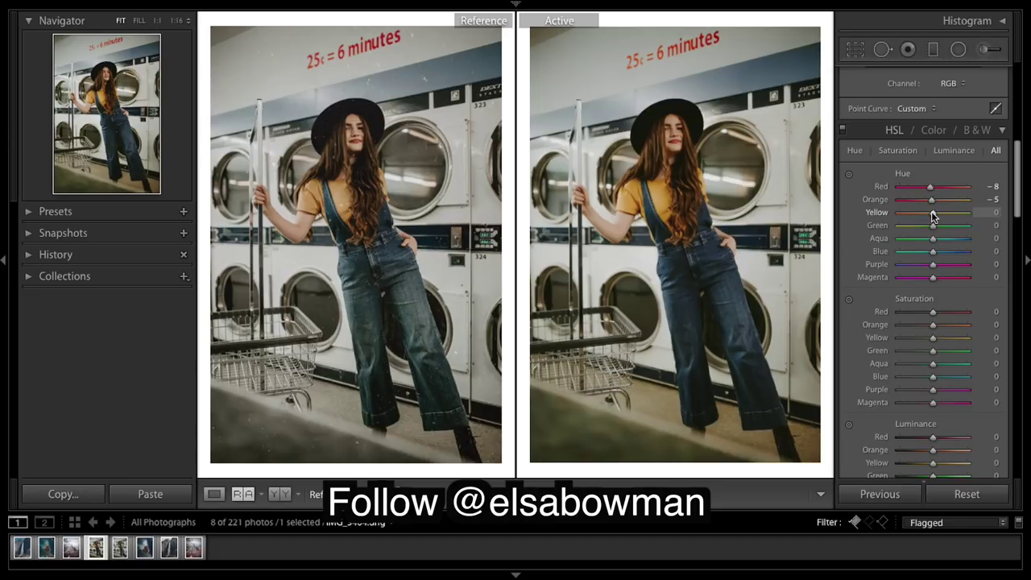
{"action": "left_click_drag", "start_coordinate": [934, 212], "coordinate": [935, 215]}
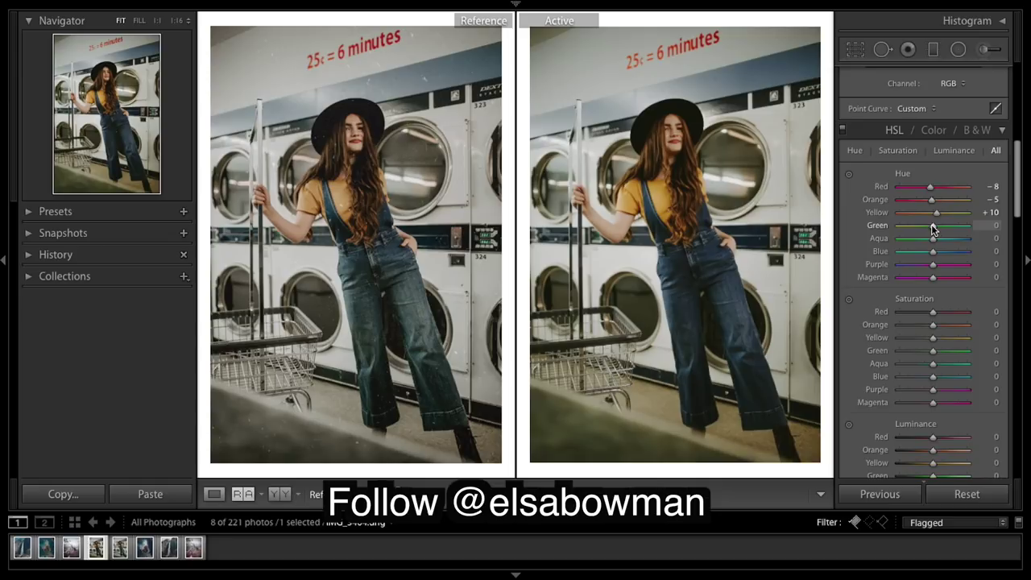
Shift the HSL hues of green to +13, aqua to -6, blue to -5, purple to +25 and magenta to +25.
{"action": "mouse_move", "coordinate": [932, 230]}
{"action": "left_mouse_down"}
{"action": "mouse_move", "coordinate": [900, 226]}
{"action": "mouse_move", "coordinate": [952, 232]}
{"action": "mouse_move", "coordinate": [935, 237]}
{"action": "left_mouse_up"}
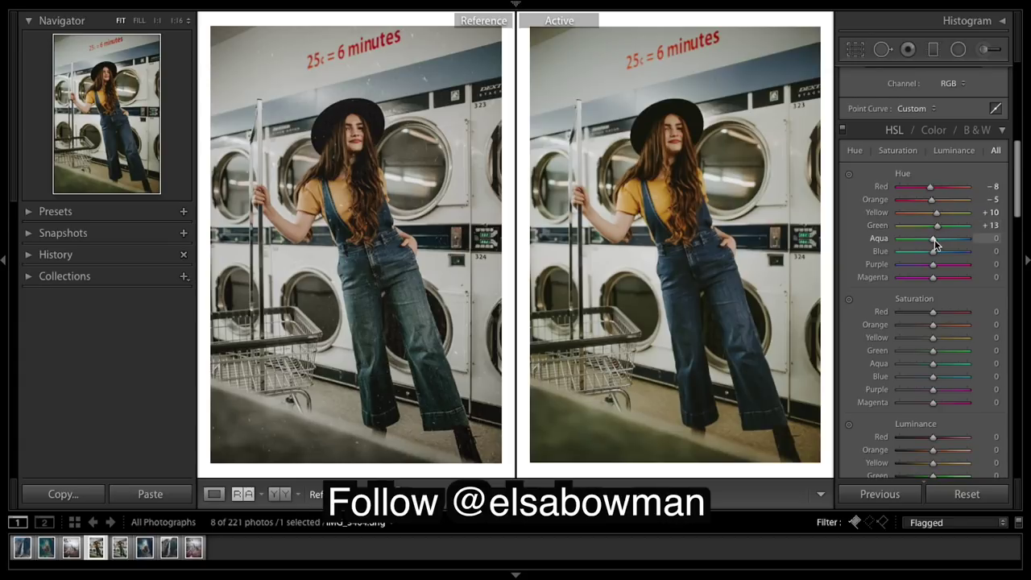
{"action": "mouse_move", "coordinate": [932, 239]}
{"action": "left_mouse_down"}
{"action": "mouse_move", "coordinate": [897, 237]}
{"action": "mouse_move", "coordinate": [931, 241]}
{"action": "left_mouse_up"}
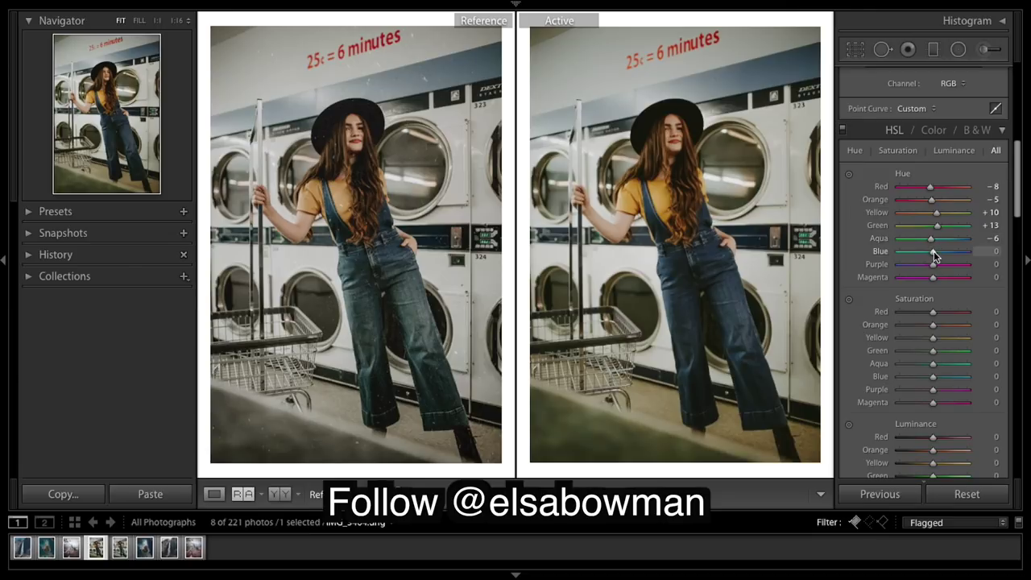
{"action": "mouse_move", "coordinate": [933, 266]}
{"action": "left_mouse_down"}
{"action": "mouse_move", "coordinate": [897, 264]}
{"action": "mouse_move", "coordinate": [963, 266]}
{"action": "mouse_move", "coordinate": [943, 271]}
{"action": "left_mouse_up"}
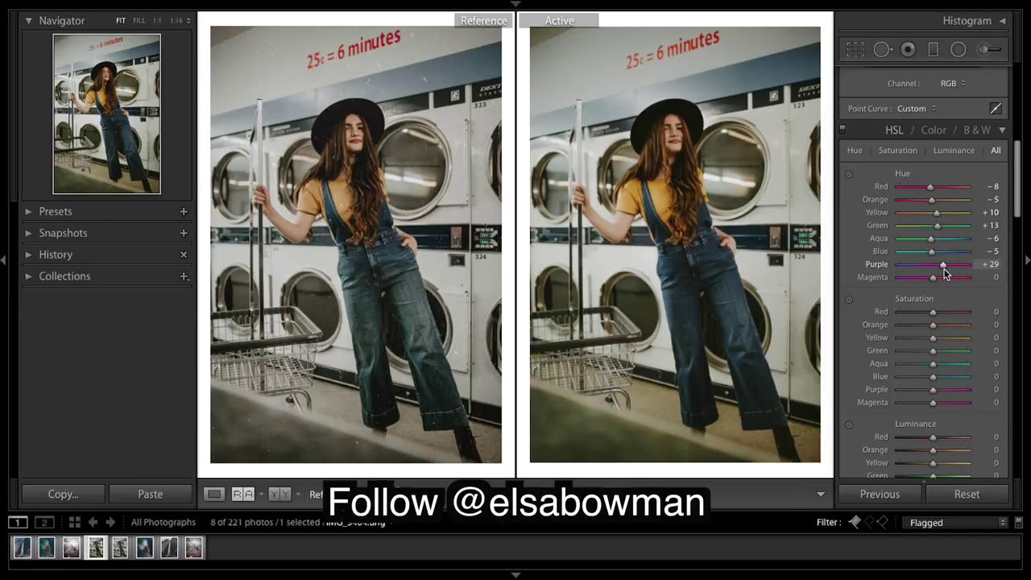
{"action": "left_click", "coordinate": [943, 276]}
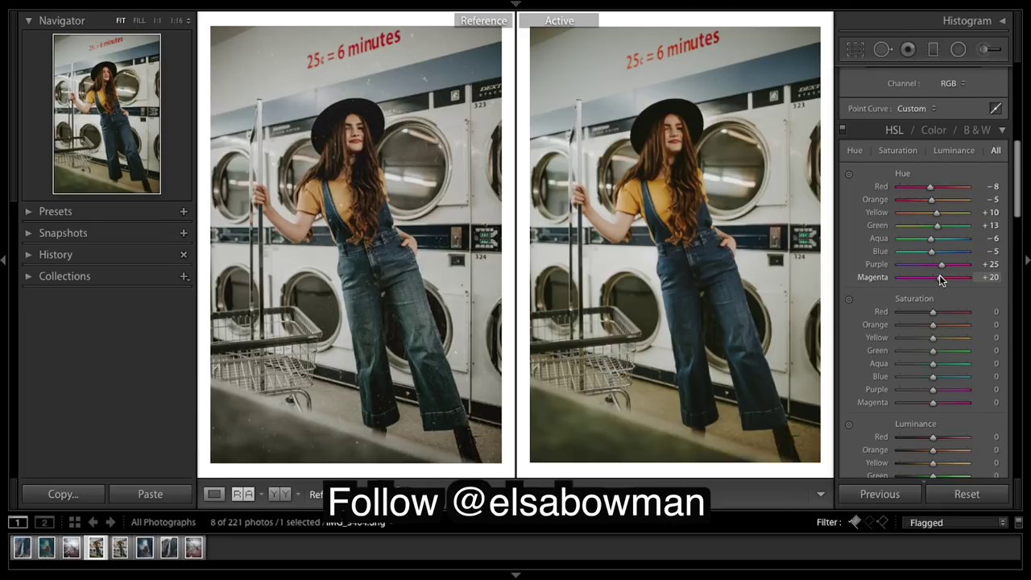
Set the HSL saturation of red to +9, orange to -5 and yellow to -82.
{"action": "scroll", "coordinate": [941, 318], "scroll_direction": "down", "scroll_amount": 2}
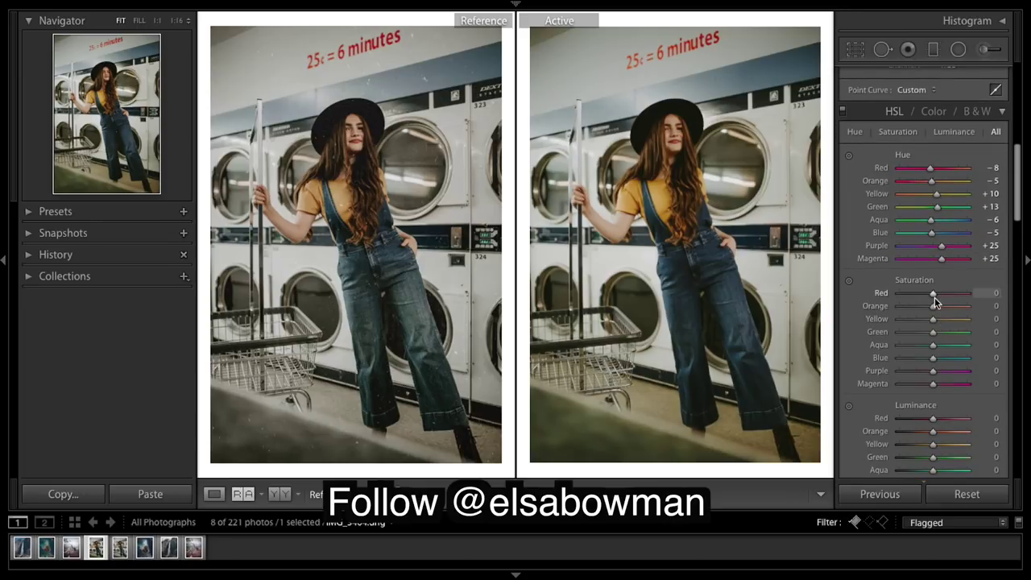
{"action": "left_click_drag", "start_coordinate": [934, 297], "coordinate": [938, 297]}
{"action": "left_click_drag", "start_coordinate": [934, 321], "coordinate": [933, 321]}
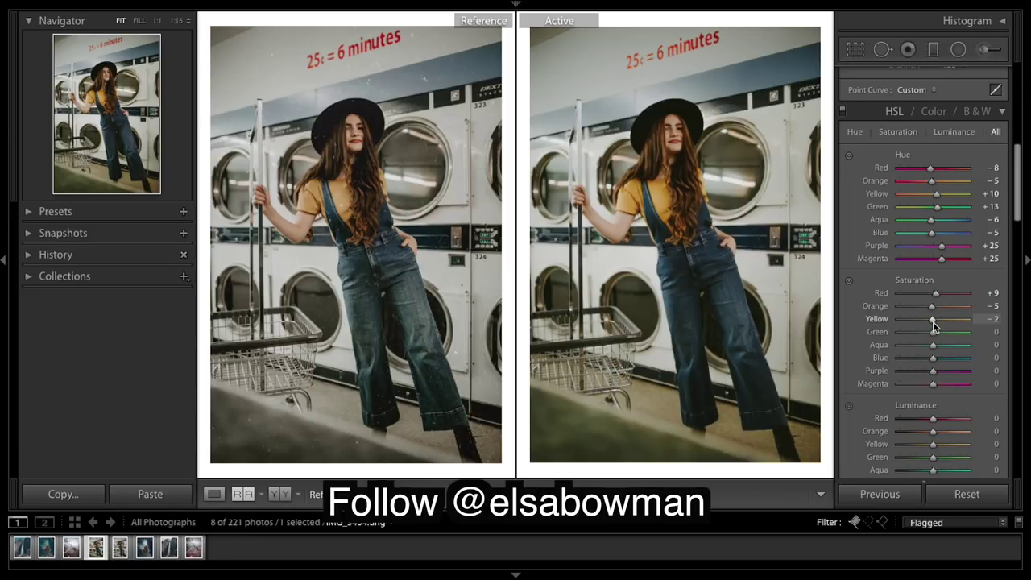
{"action": "double_click", "coordinate": [933, 321]}
{"action": "left_click_drag", "start_coordinate": [932, 322], "coordinate": [903, 322]}
{"action": "left_click_drag", "start_coordinate": [903, 322], "coordinate": [906, 324]}
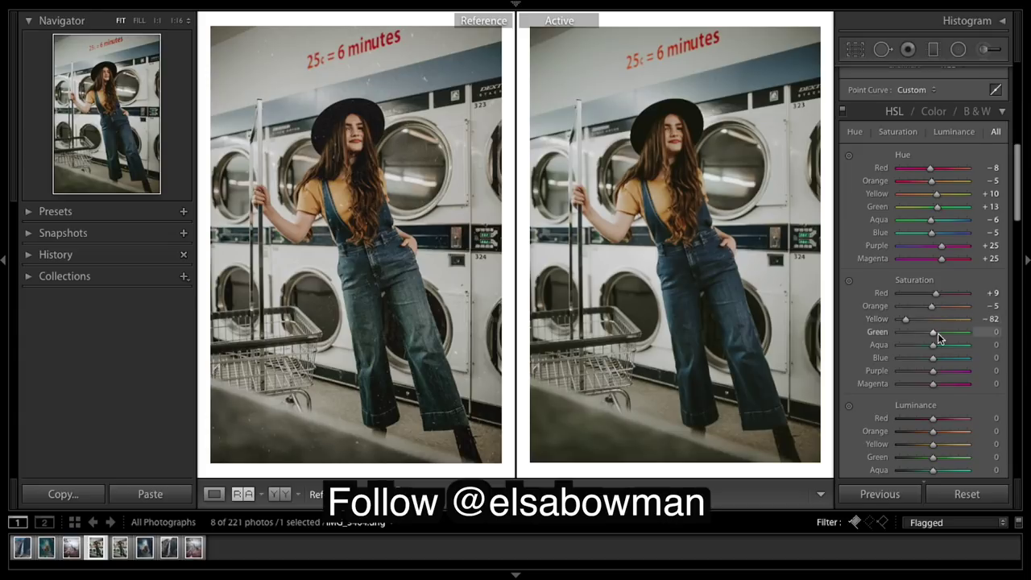
Reduce the HSL saturation of green to -73, aqua to -20, blue to -5, purple to -25 and magenta to -25.
{"action": "left_click_drag", "start_coordinate": [934, 333], "coordinate": [910, 345]}
{"action": "left_click_drag", "start_coordinate": [933, 345], "coordinate": [929, 346]}
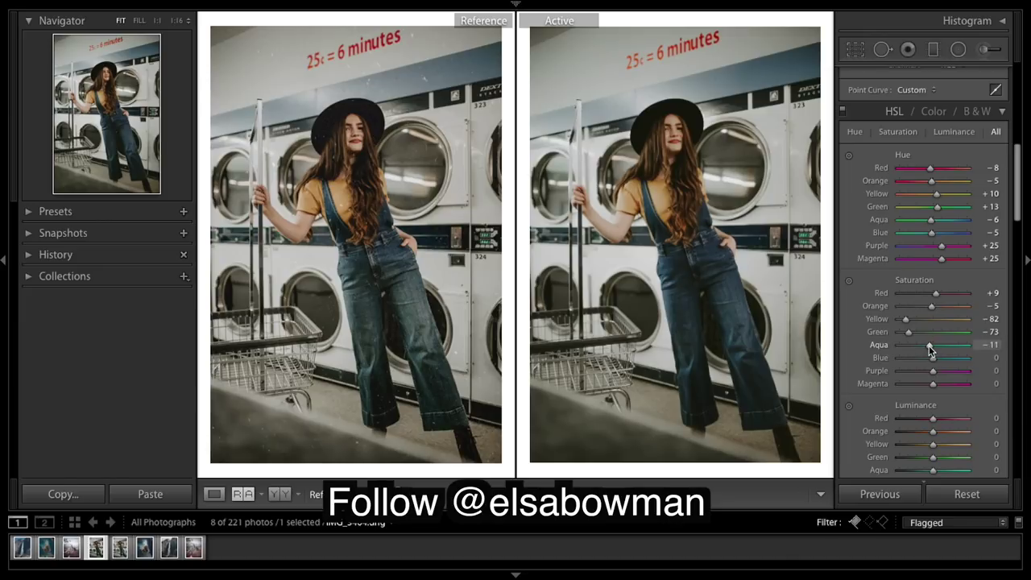
{"action": "left_click_drag", "start_coordinate": [927, 345], "coordinate": [925, 345]}
{"action": "mouse_move", "coordinate": [933, 358]}
{"action": "left_mouse_down"}
{"action": "mouse_move", "coordinate": [920, 363]}
{"action": "mouse_move", "coordinate": [931, 360]}
{"action": "left_mouse_up"}
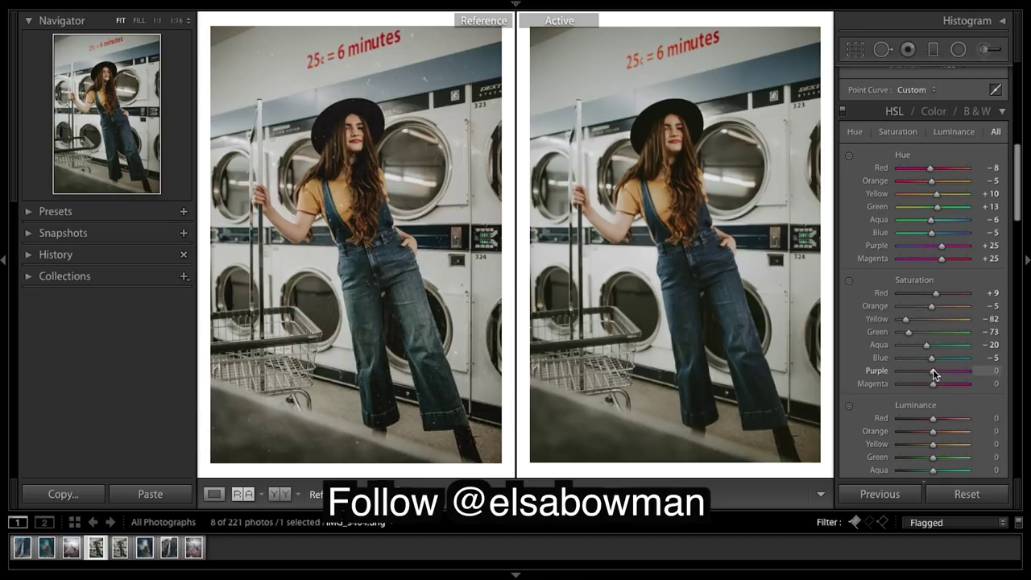
{"action": "left_click_drag", "start_coordinate": [933, 371], "coordinate": [923, 384]}
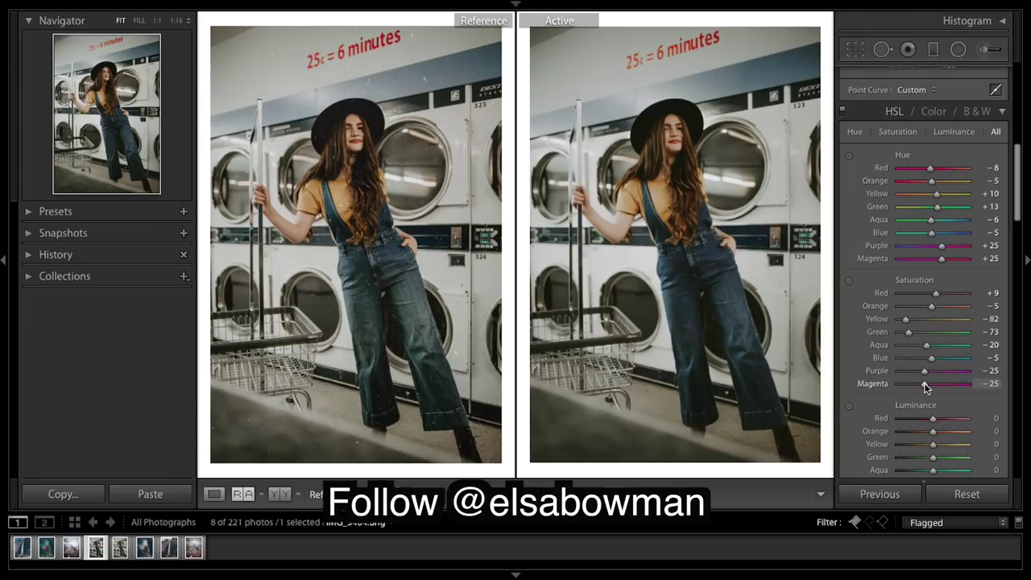
Set the HSL luminance of orange to -10, green to -10 and blue to +45.
{"action": "scroll", "coordinate": [937, 387], "scroll_direction": "down", "scroll_amount": 2}
{"action": "scroll", "coordinate": [937, 387], "scroll_direction": "down", "scroll_amount": 2}
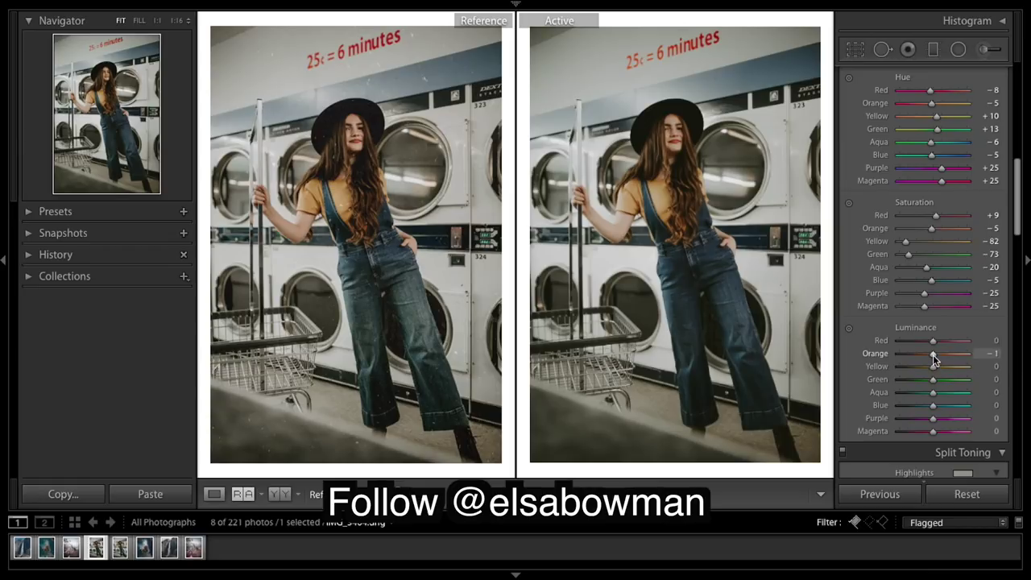
{"action": "left_click_drag", "start_coordinate": [933, 354], "coordinate": [931, 355]}
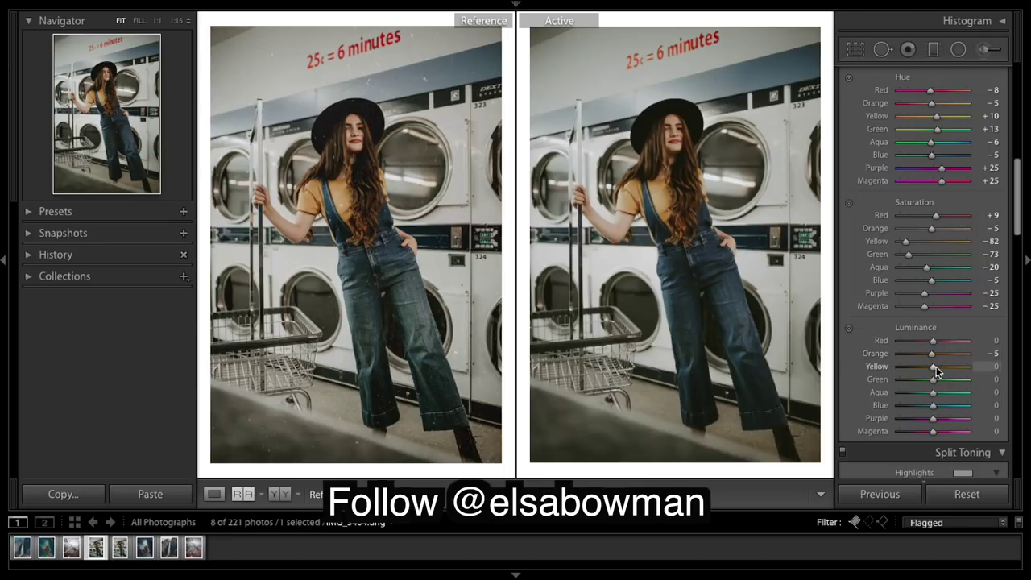
{"action": "left_click_drag", "start_coordinate": [932, 379], "coordinate": [931, 387]}
{"action": "scroll", "coordinate": [935, 367], "scroll_direction": "down", "scroll_amount": 1}
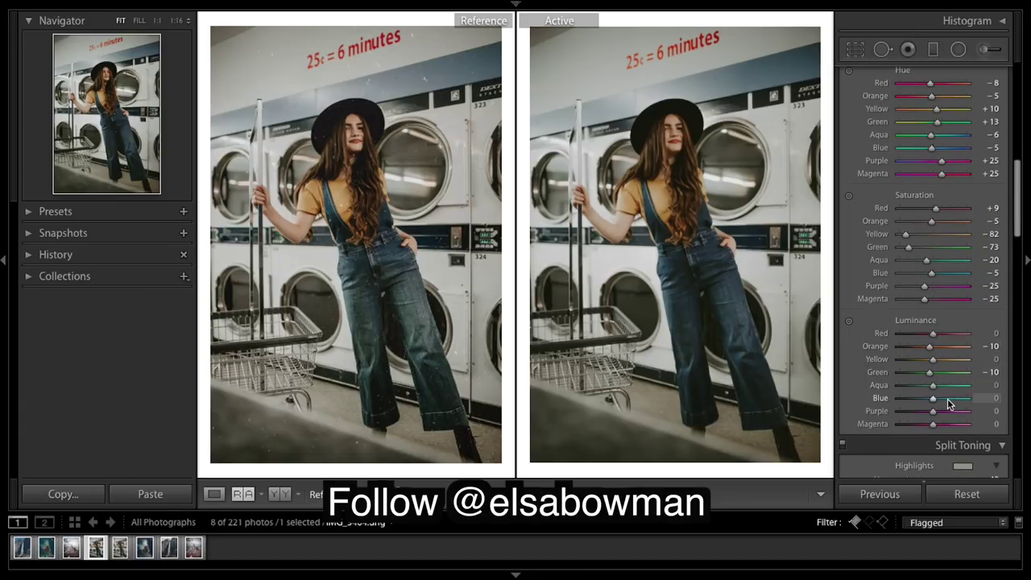
{"action": "left_click", "coordinate": [945, 398]}
{"action": "left_click_drag", "start_coordinate": [947, 403], "coordinate": [948, 403]}
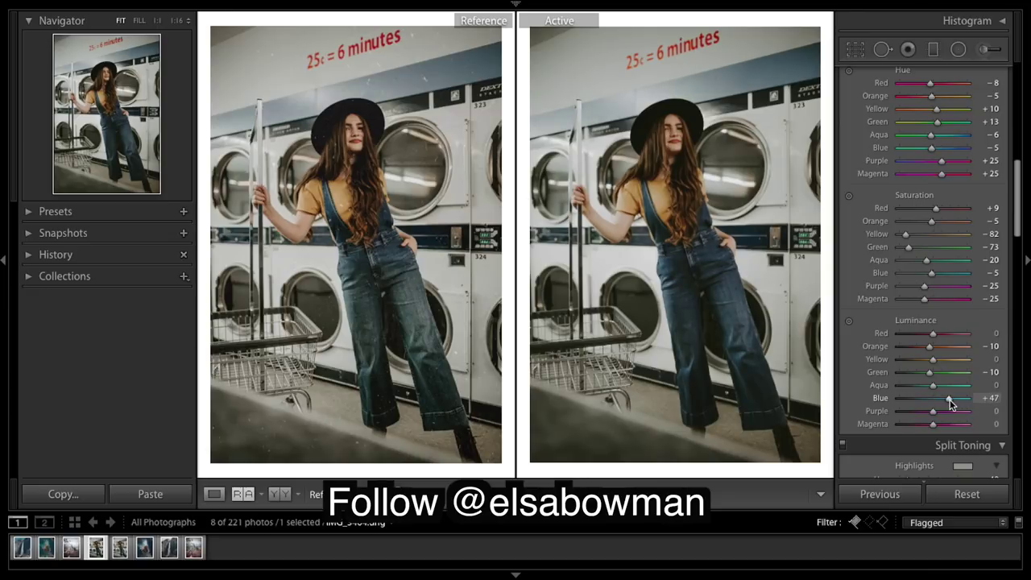
Add grain to the photo with an amount of 61 and a size of 64, adjust its roughness, and compare before and after.
{"action": "scroll", "coordinate": [948, 400], "scroll_direction": "down", "scroll_amount": 10}
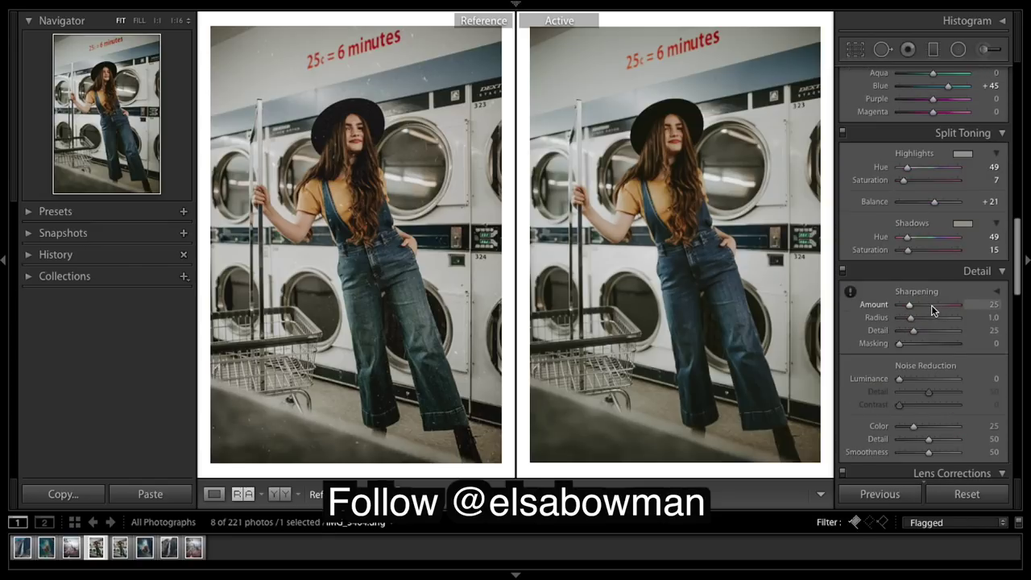
{"action": "left_click", "coordinate": [931, 306]}
{"action": "scroll", "coordinate": [938, 327], "scroll_direction": "down", "scroll_amount": 10}
{"action": "scroll", "coordinate": [938, 327], "scroll_direction": "down", "scroll_amount": 10}
{"action": "scroll", "coordinate": [938, 327], "scroll_direction": "down", "scroll_amount": 1}
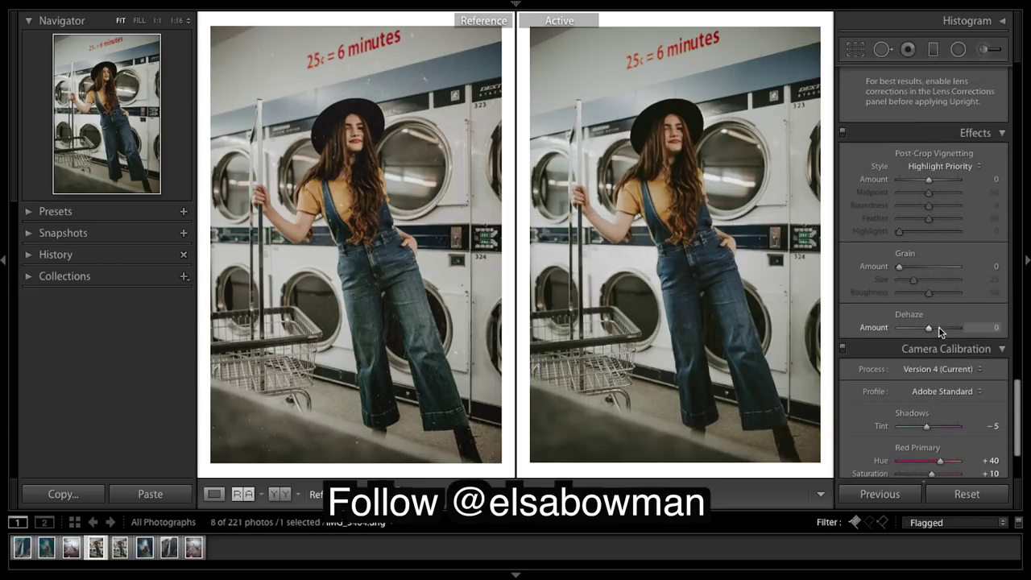
{"action": "left_click", "coordinate": [922, 267]}
{"action": "left_click_drag", "start_coordinate": [921, 266], "coordinate": [933, 264]}
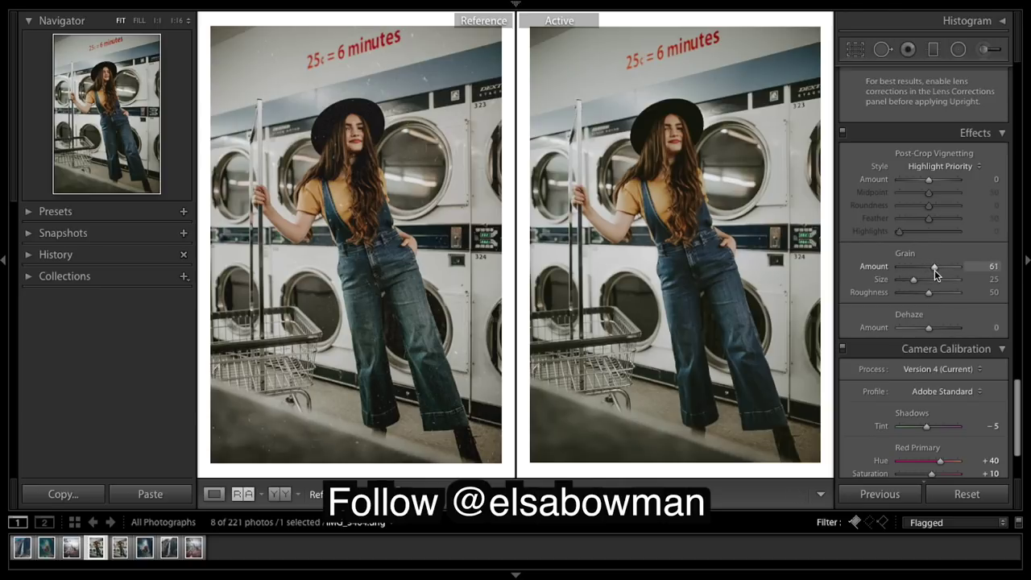
{"action": "left_click", "coordinate": [931, 279]}
{"action": "left_click_drag", "start_coordinate": [935, 278], "coordinate": [936, 279]}
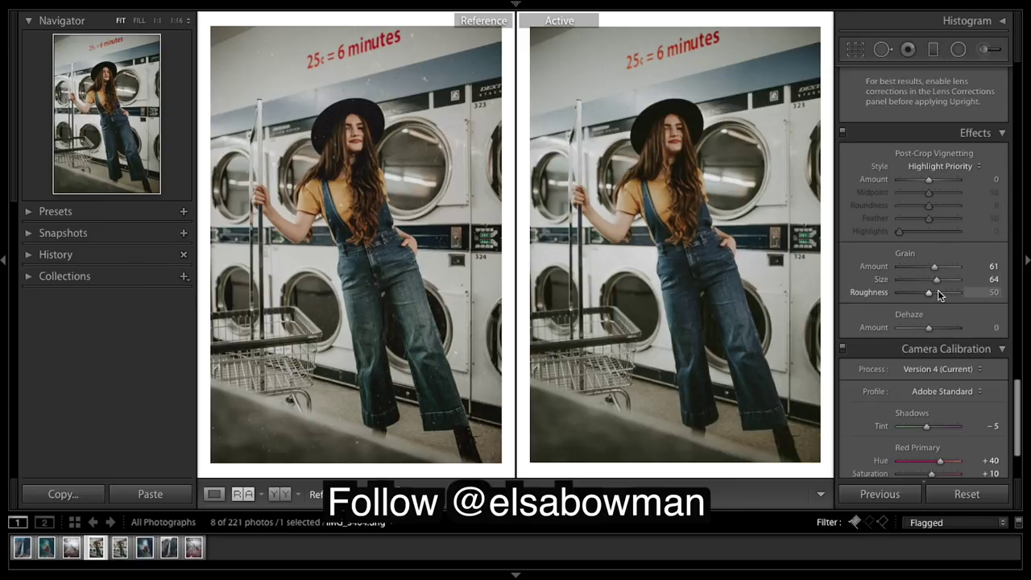
{"action": "left_click_drag", "start_coordinate": [932, 292], "coordinate": [933, 292]}
{"action": "key", "text": "backslash"}
{"action": "key", "text": "backslash"}
Paint an Adjustment Brush mask over the jeans with all effects reset to zero, brush size 7.0, feather 80 and Auto Mask on.
{"action": "scroll", "coordinate": [994, 231], "scroll_direction": "up", "scroll_amount": 15}
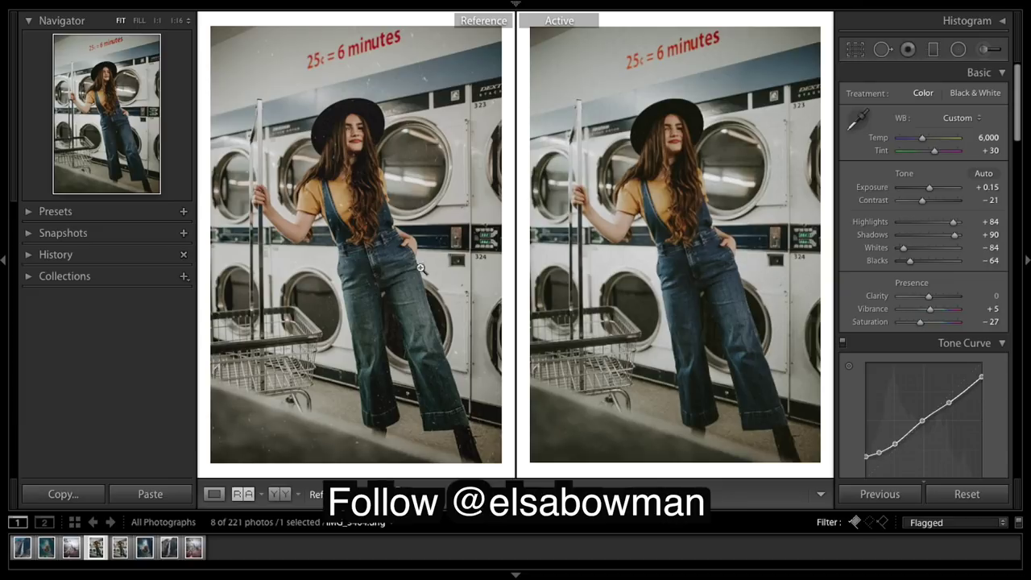
{"action": "left_click", "coordinate": [983, 49]}
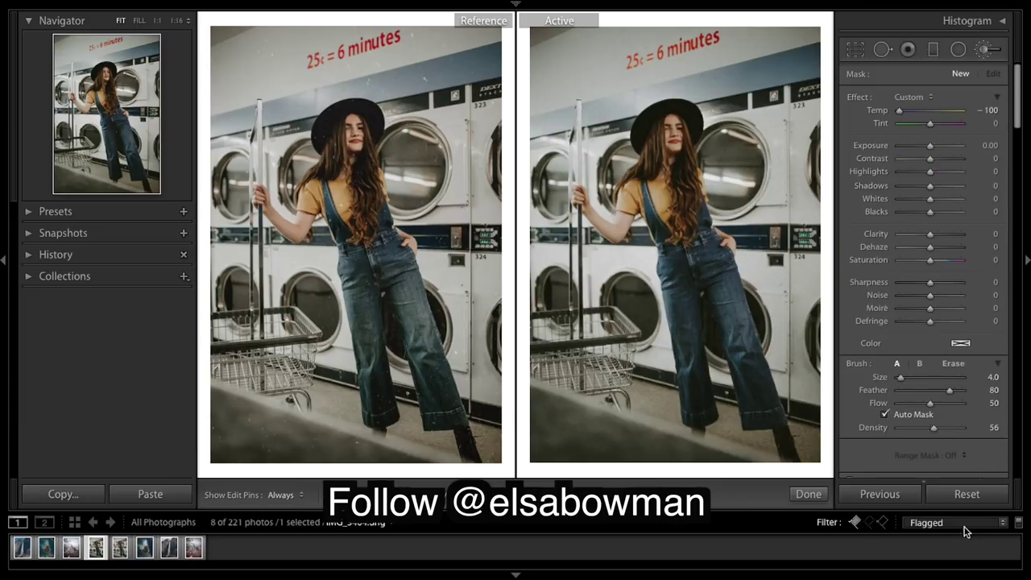
{"action": "left_click", "coordinate": [860, 97], "text": "alt"}
{"action": "mouse_move", "coordinate": [731, 268]}
{"action": "left_mouse_down"}
{"action": "mouse_move", "coordinate": [750, 401]}
{"action": "mouse_move", "coordinate": [752, 346]}
{"action": "mouse_move", "coordinate": [761, 359]}
{"action": "mouse_move", "coordinate": [740, 324]}
{"action": "mouse_move", "coordinate": [739, 341]}
{"action": "mouse_move", "coordinate": [728, 297]}
{"action": "mouse_move", "coordinate": [746, 313]}
{"action": "mouse_move", "coordinate": [712, 255]}
{"action": "mouse_move", "coordinate": [709, 266]}
{"action": "mouse_move", "coordinate": [726, 271]}
{"action": "mouse_move", "coordinate": [707, 253]}
{"action": "mouse_move", "coordinate": [683, 267]}
{"action": "mouse_move", "coordinate": [707, 275]}
{"action": "mouse_move", "coordinate": [677, 283]}
{"action": "mouse_move", "coordinate": [721, 271]}
{"action": "mouse_move", "coordinate": [701, 275]}
{"action": "mouse_move", "coordinate": [681, 317]}
{"action": "mouse_move", "coordinate": [692, 425]}
{"action": "mouse_move", "coordinate": [687, 290]}
{"action": "mouse_move", "coordinate": [675, 298]}
{"action": "mouse_move", "coordinate": [681, 387]}
{"action": "mouse_move", "coordinate": [682, 310]}
{"action": "left_mouse_up"}
{"action": "key", "text": "h"}
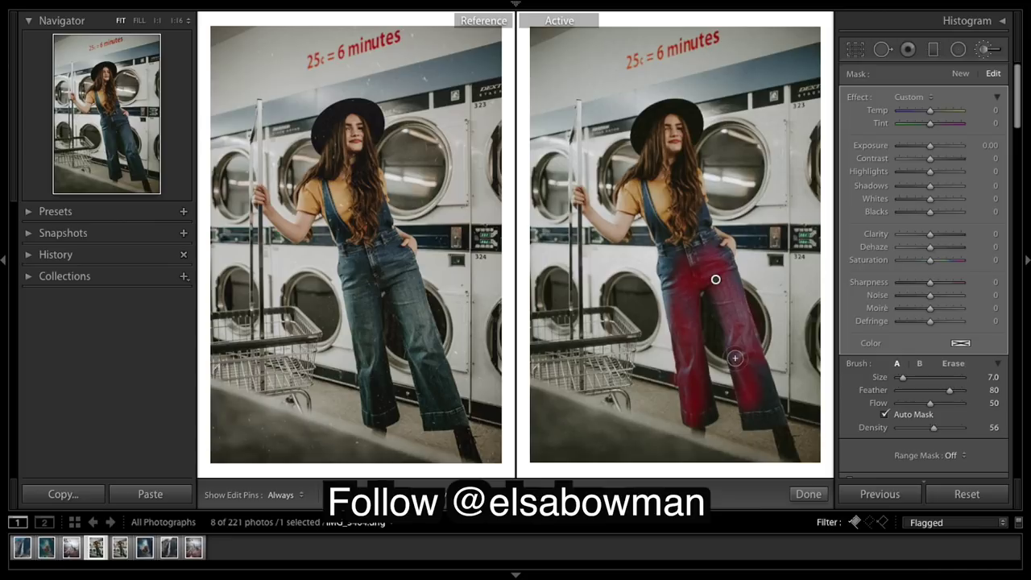
{"action": "key", "text": "o"}
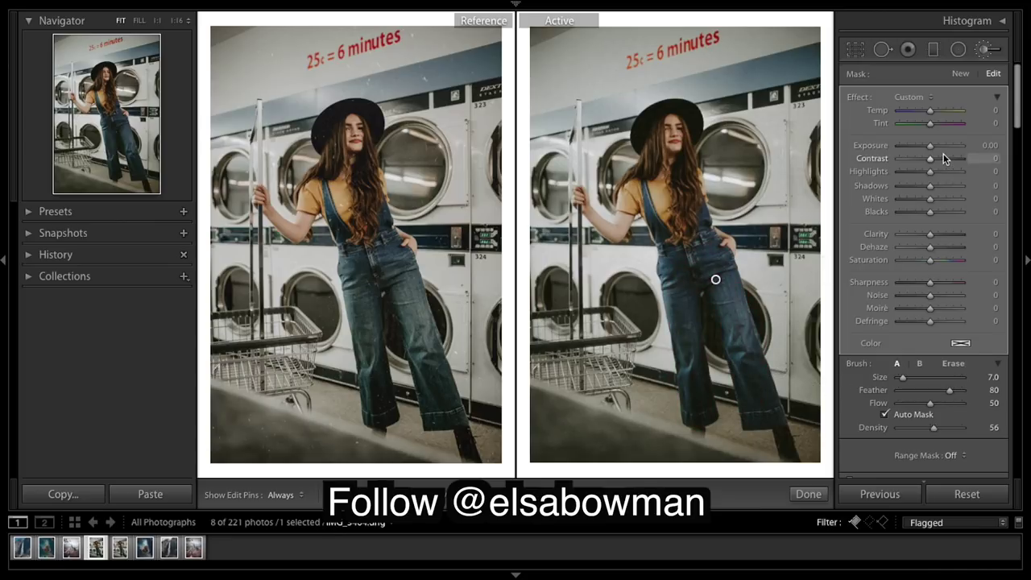
Set the jeans mask's exposure to 1.20, saturation to -39, temperature to 71 and tint to -100.
{"action": "left_click_drag", "start_coordinate": [931, 145], "coordinate": [940, 149]}
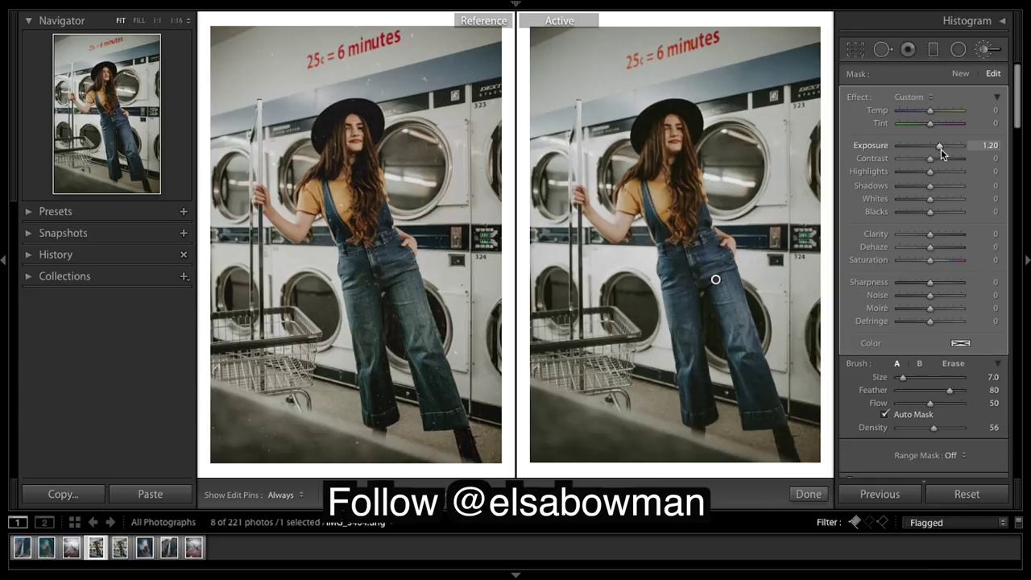
{"action": "left_click", "coordinate": [910, 266]}
{"action": "left_click_drag", "start_coordinate": [910, 262], "coordinate": [917, 260]}
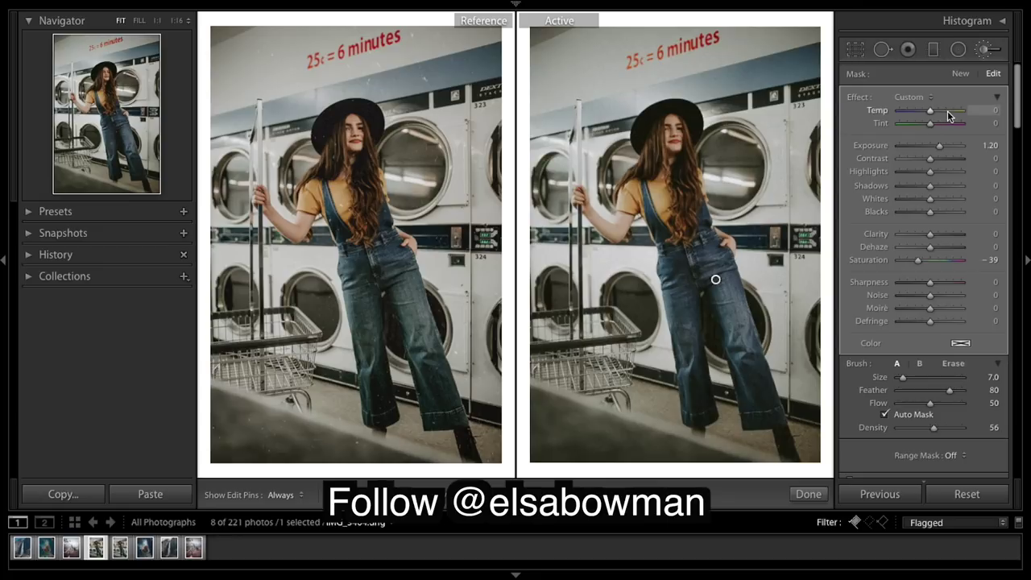
{"action": "left_click_drag", "start_coordinate": [930, 111], "coordinate": [907, 123]}
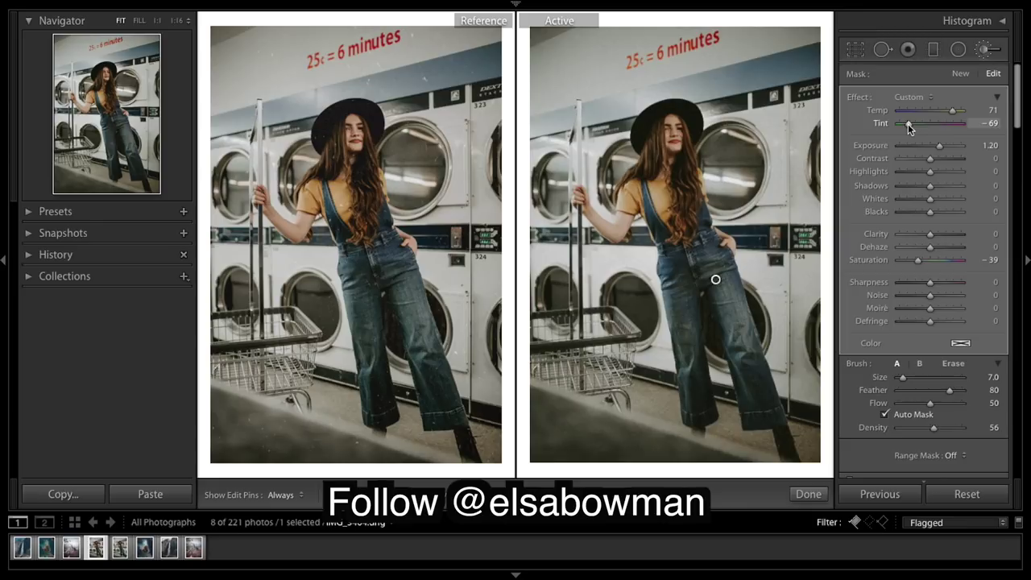
{"action": "left_click_drag", "start_coordinate": [908, 124], "coordinate": [894, 124]}
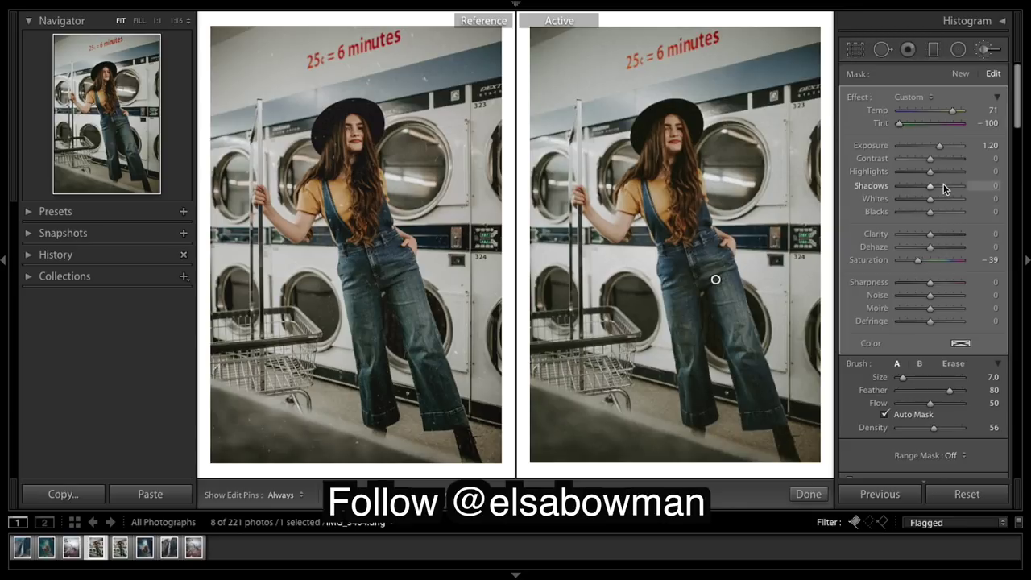
Set the jeans mask's clarity to 40 and shadows to 30, and finish the brush adjustment.
{"action": "left_click", "coordinate": [942, 234]}
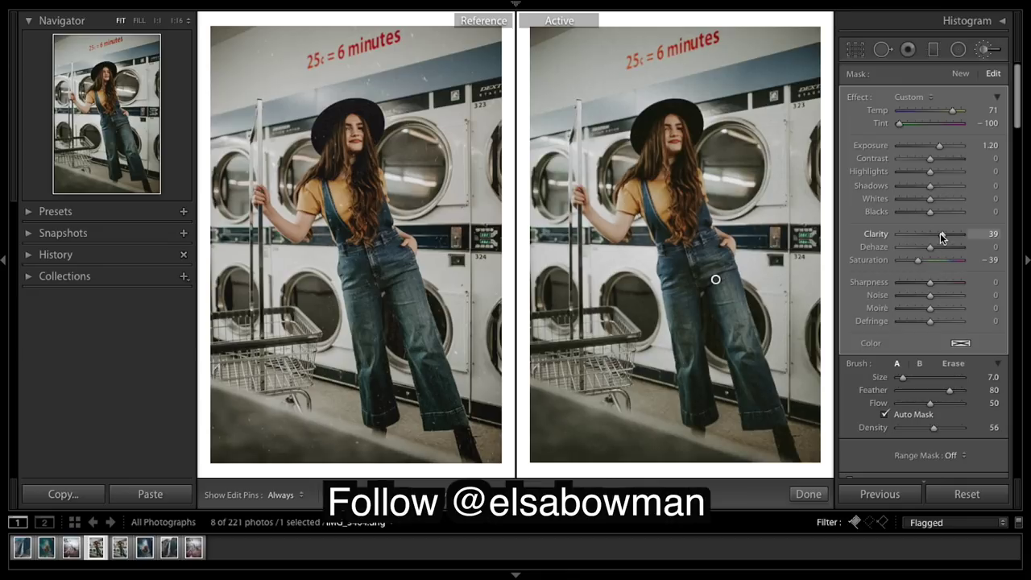
{"action": "left_click_drag", "start_coordinate": [940, 234], "coordinate": [941, 236]}
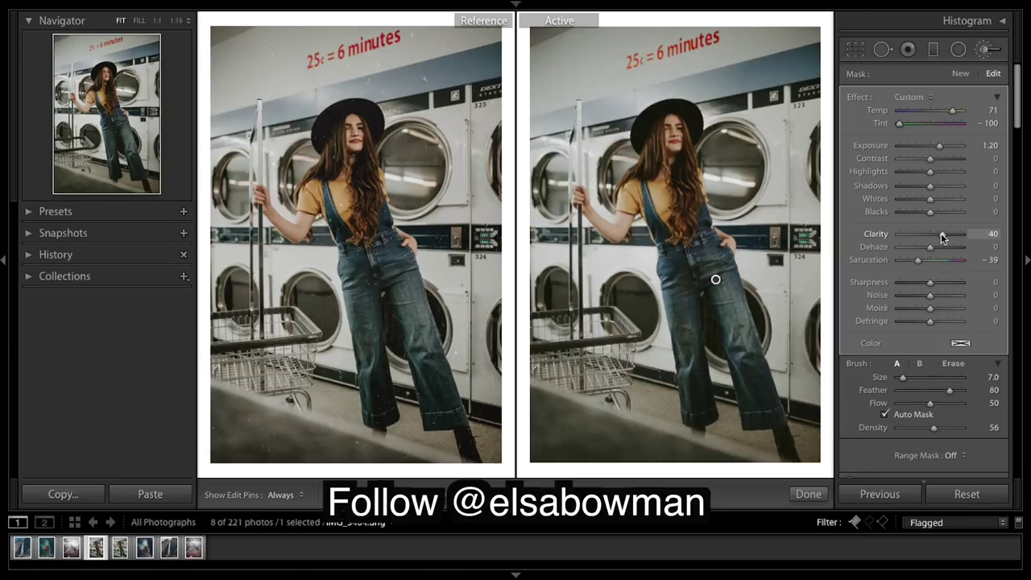
{"action": "left_click", "coordinate": [940, 185]}
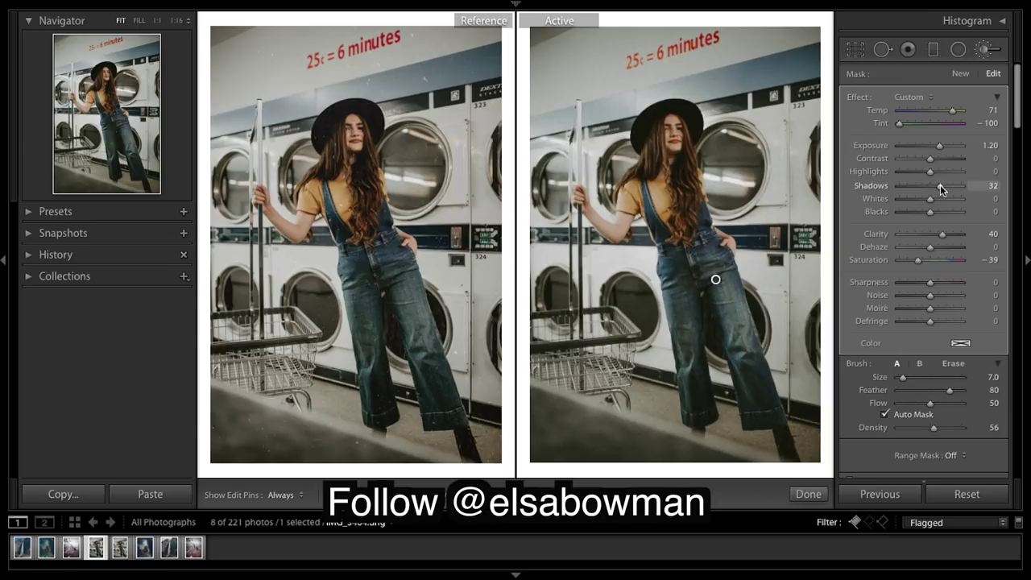
{"action": "key", "text": "Down"}
{"action": "key", "text": "Down"}
{"action": "key", "text": "Down"}
{"action": "key", "text": "Up"}
{"action": "key", "text": "Up"}
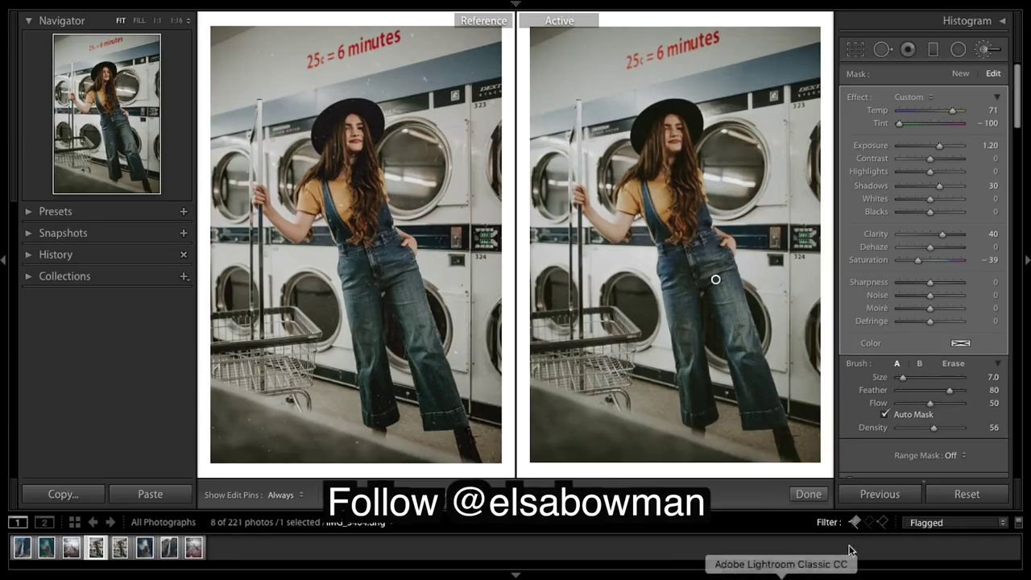
{"action": "left_click", "coordinate": [804, 488]}
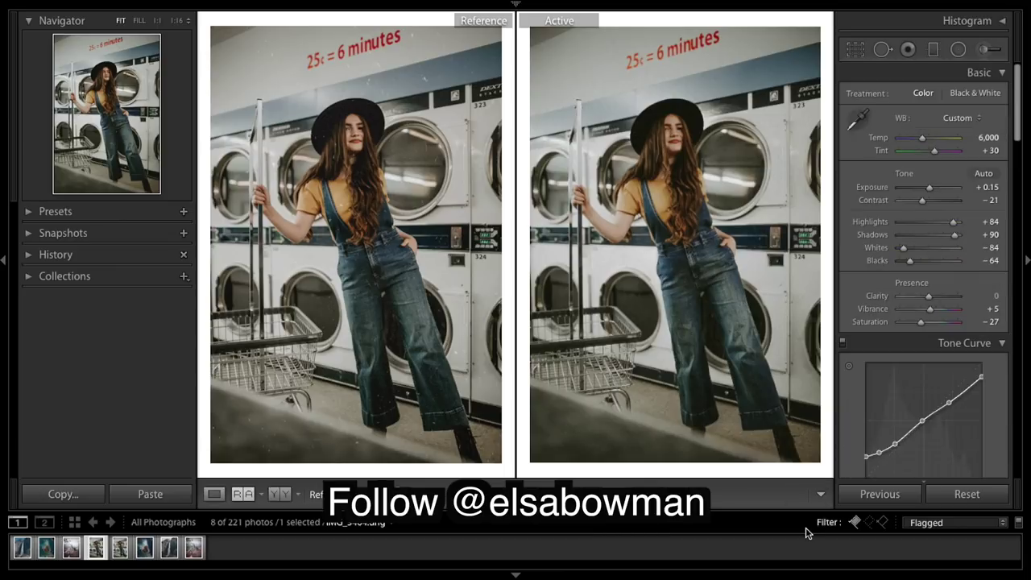
Compare the edited laundromat photo with its unedited version.
{"action": "key", "text": "backslash"}
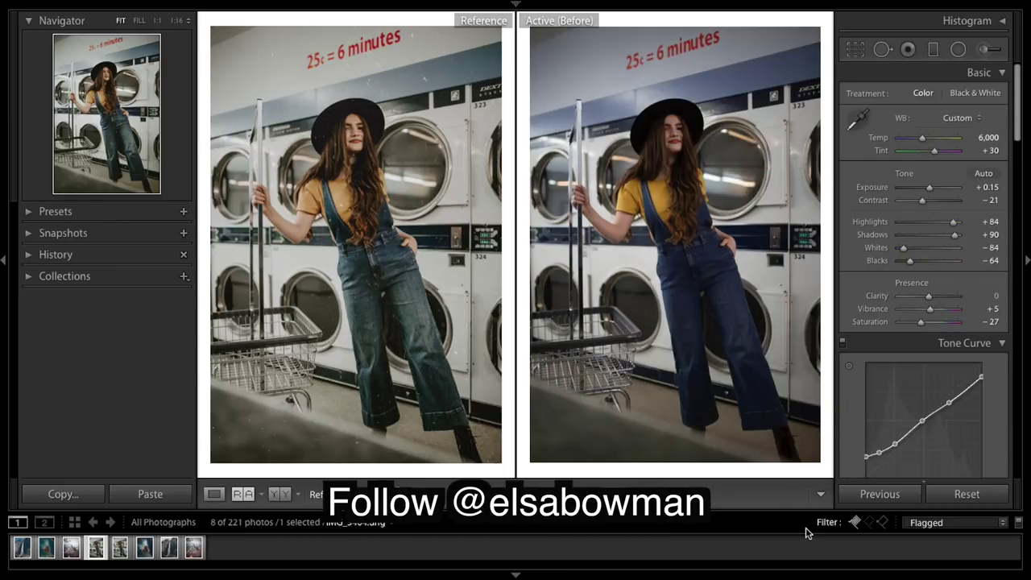
{"action": "key", "text": "backslash"}
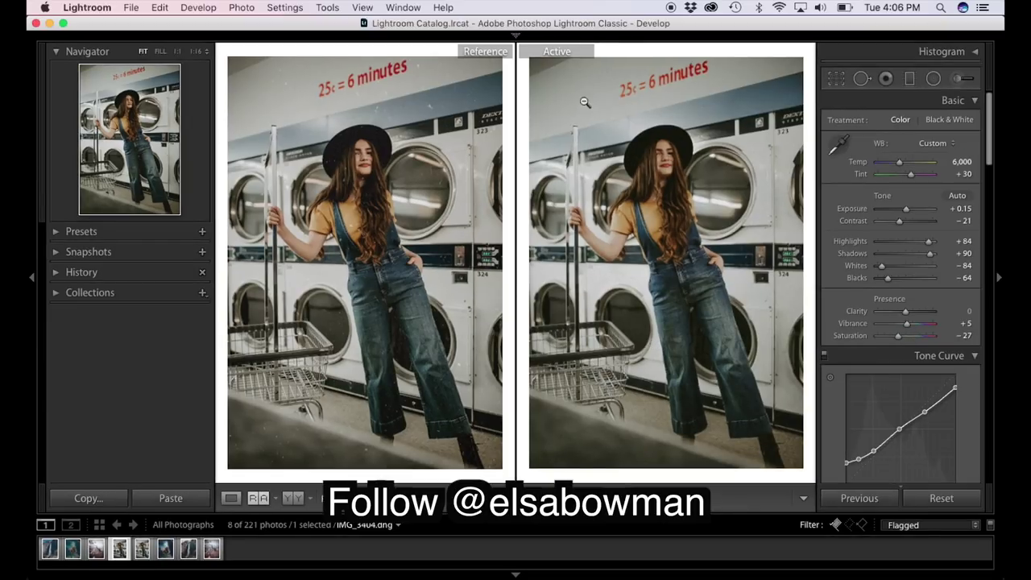
Search the commands for "photoshop" and send the edited photo to Adobe Photoshop CC 2018.
{"action": "left_click", "coordinate": [455, 7]}
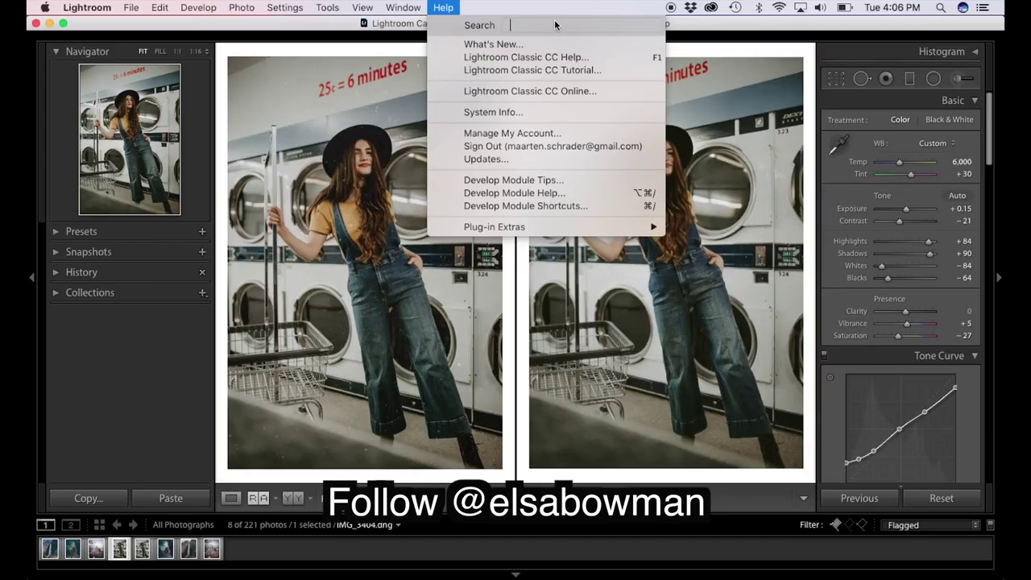
{"action": "type", "text": "photo"}
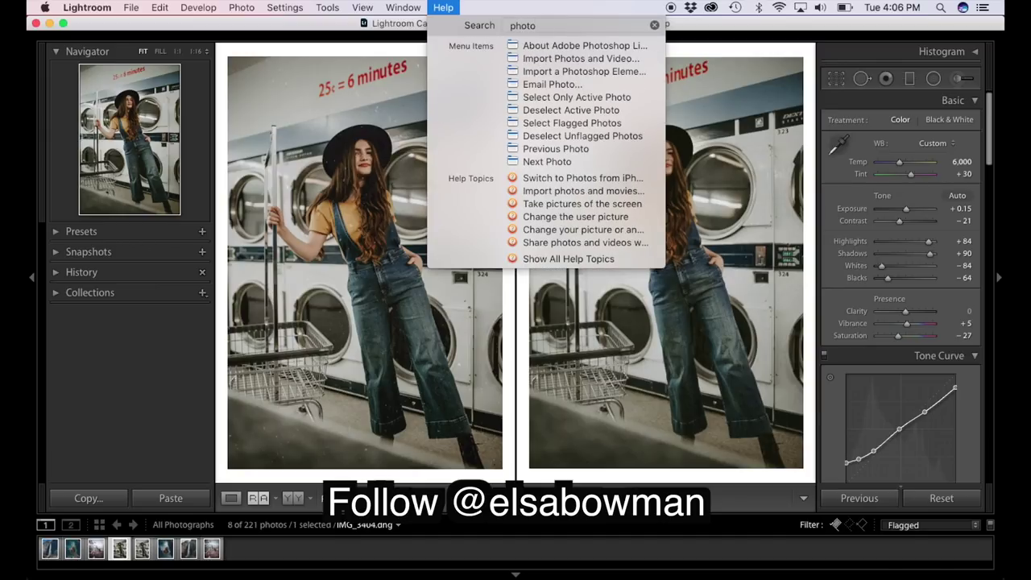
{"action": "type", "text": "shop"}
{"action": "mouse_move", "coordinate": [570, 74]}
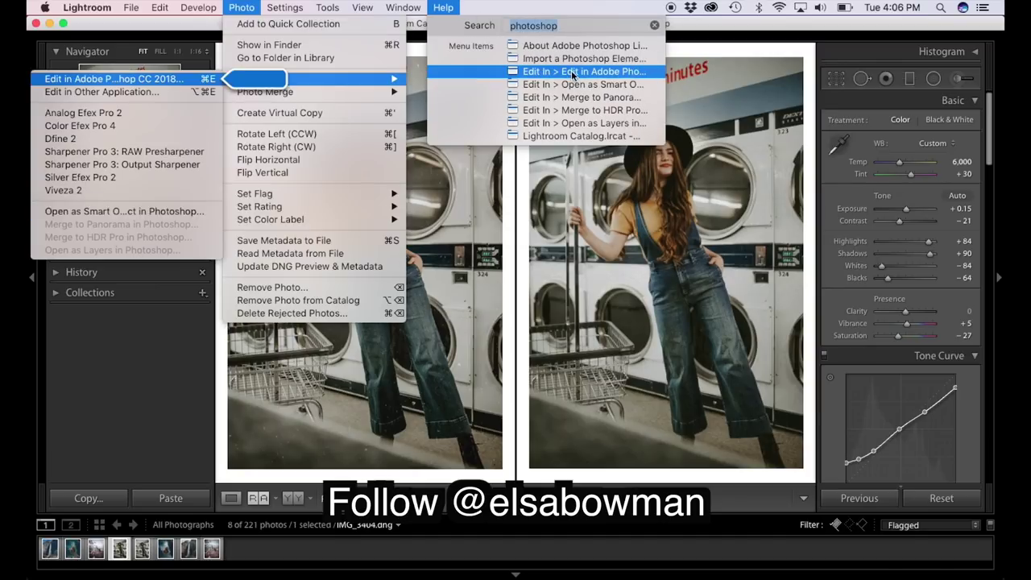
{"action": "left_click", "coordinate": [570, 74]}
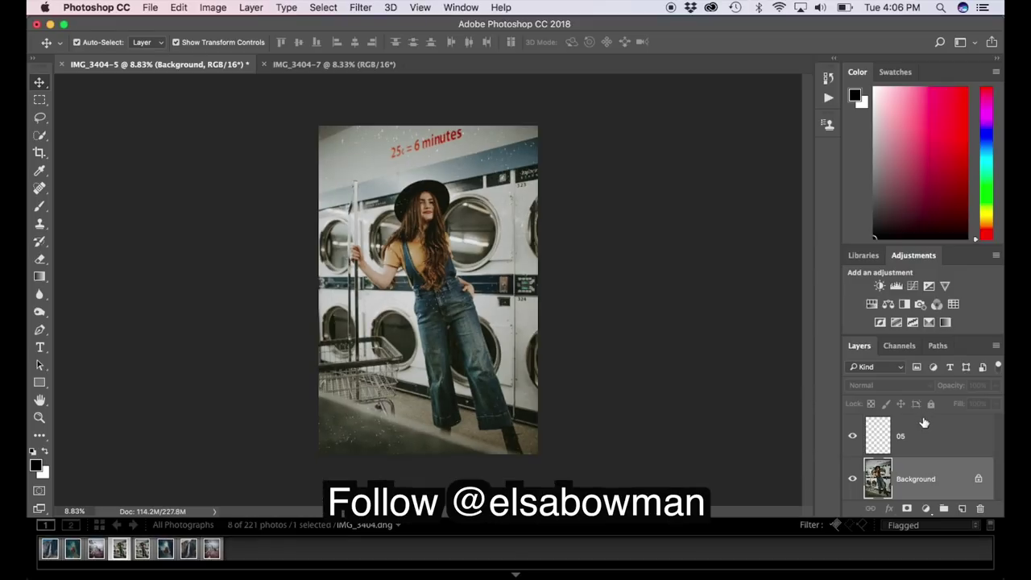
Toggle the visibility of dust overlay layer 05 to compare the photo with and without it, leaving it shown.
{"action": "left_click", "coordinate": [879, 430]}
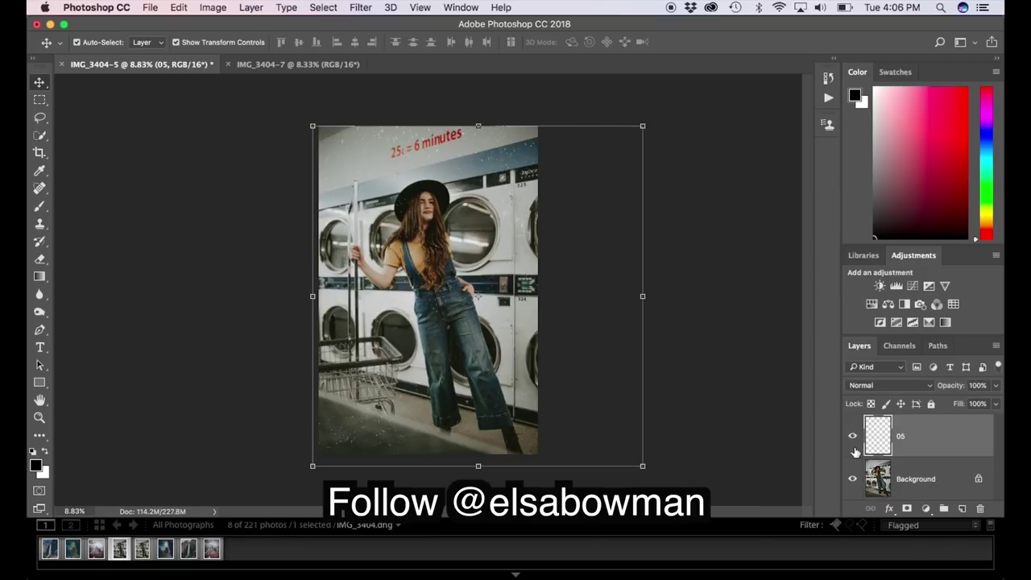
{"action": "left_click", "coordinate": [854, 437]}
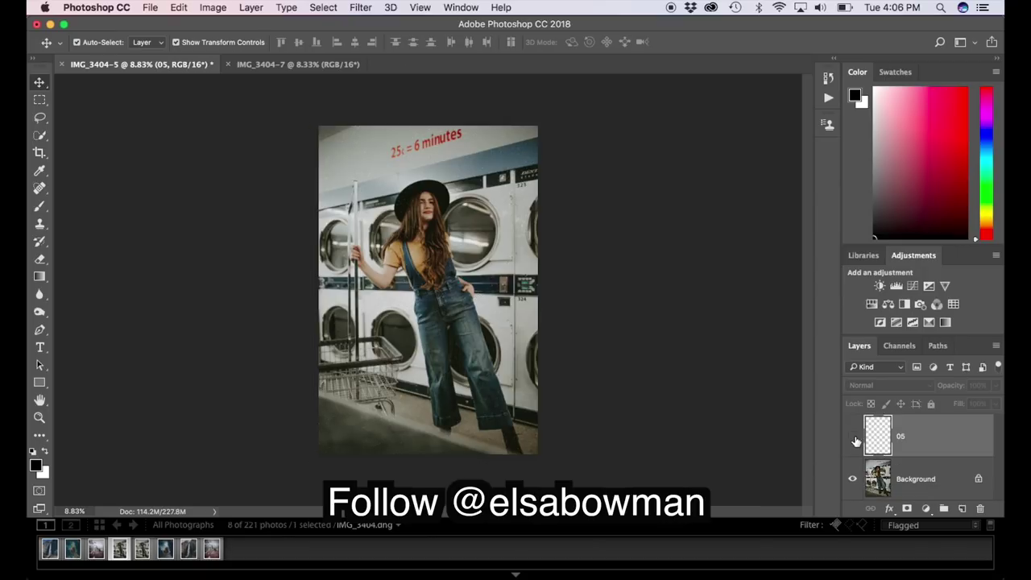
{"action": "left_click", "coordinate": [853, 437]}
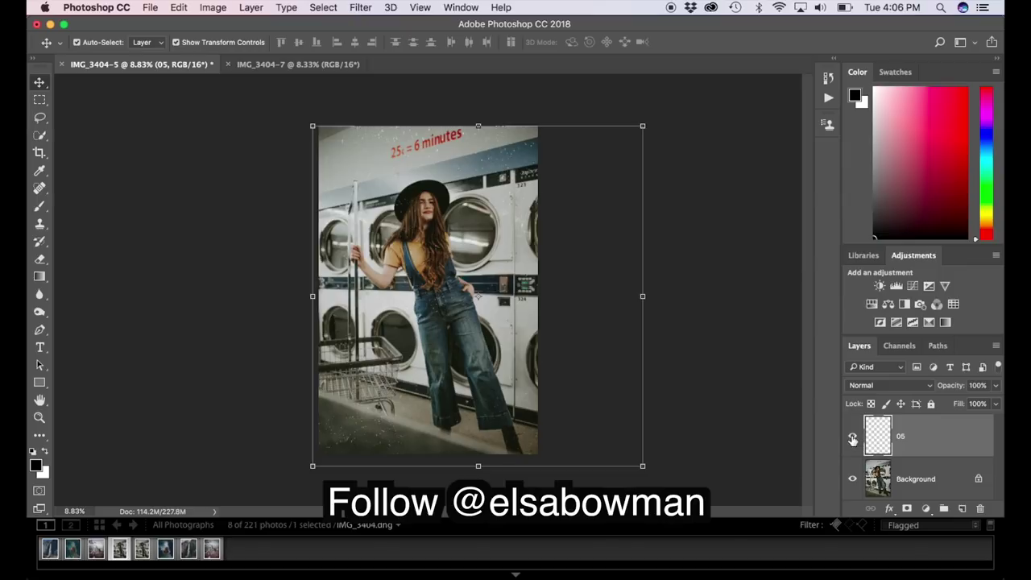
{"action": "left_click", "coordinate": [854, 437]}
{"action": "scroll", "coordinate": [522, 311], "scroll_direction": "up", "scroll_amount": 2}
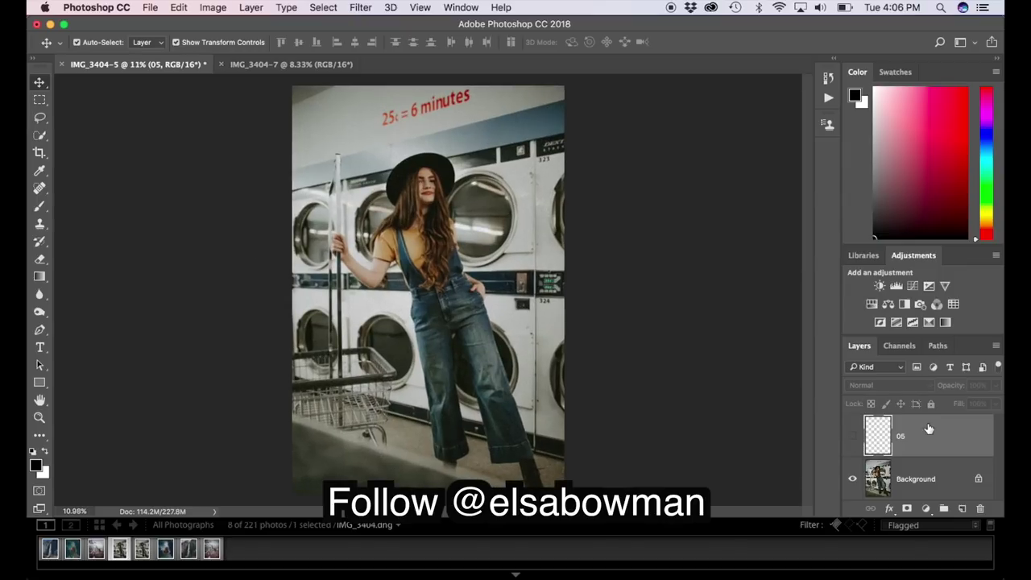
{"action": "left_click", "coordinate": [854, 437]}
{"action": "left_click", "coordinate": [854, 437]}
{"action": "left_click", "coordinate": [853, 437]}
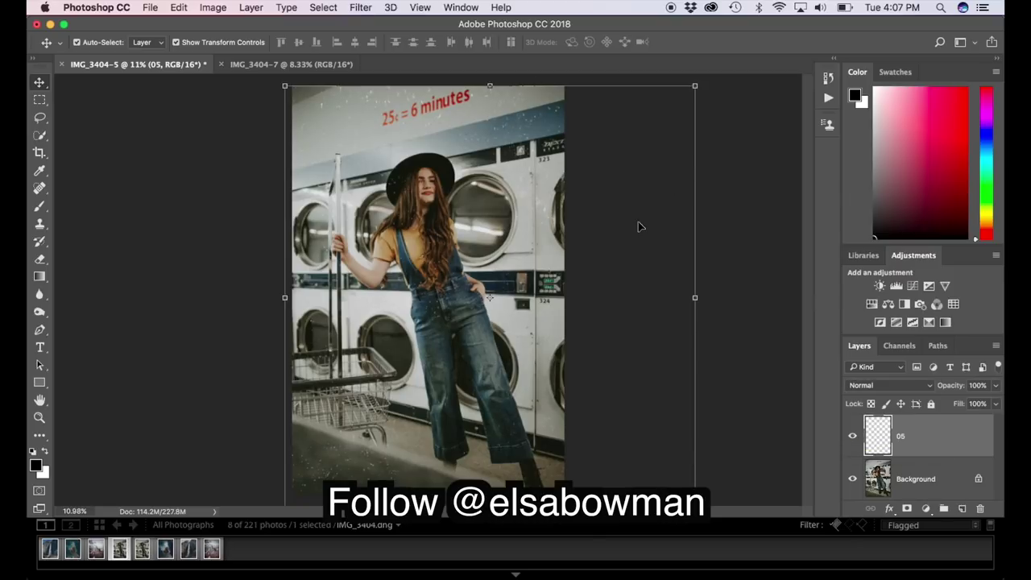
Scale up dust overlay layer 05 to about 181% width and 150% height, extending it beyond the photo.
{"action": "scroll", "coordinate": [638, 226], "scroll_direction": "down", "scroll_amount": 3}
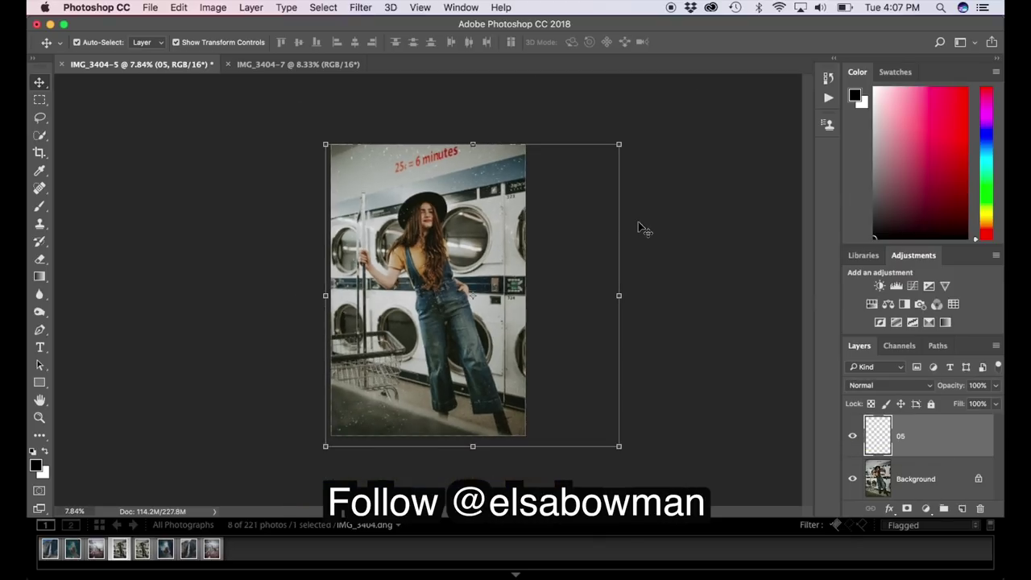
{"action": "scroll", "coordinate": [638, 226], "scroll_direction": "down", "scroll_amount": 2}
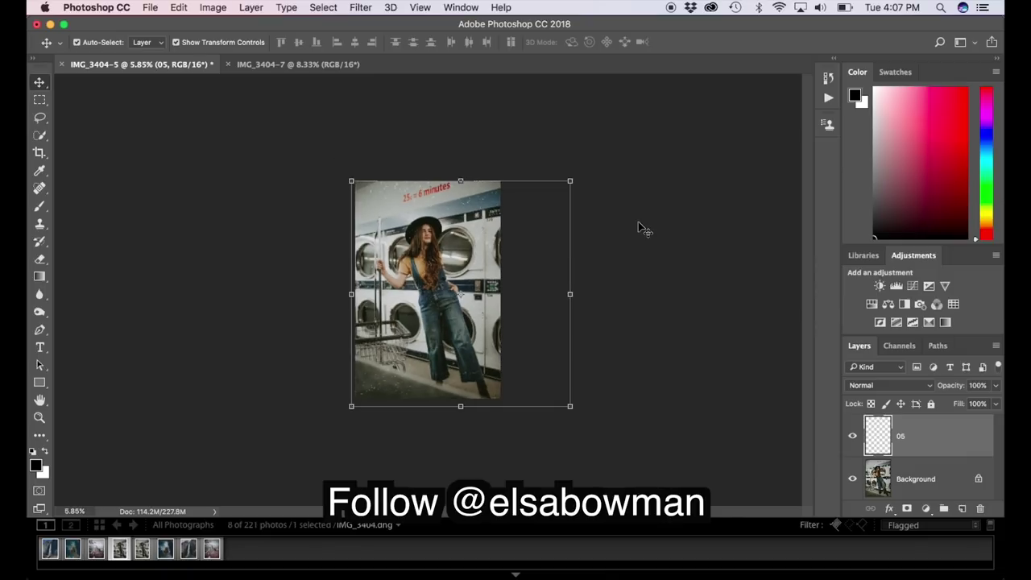
{"action": "scroll", "coordinate": [574, 181], "scroll_direction": "down", "scroll_amount": 1}
{"action": "left_click_drag", "start_coordinate": [564, 184], "coordinate": [734, 74]}
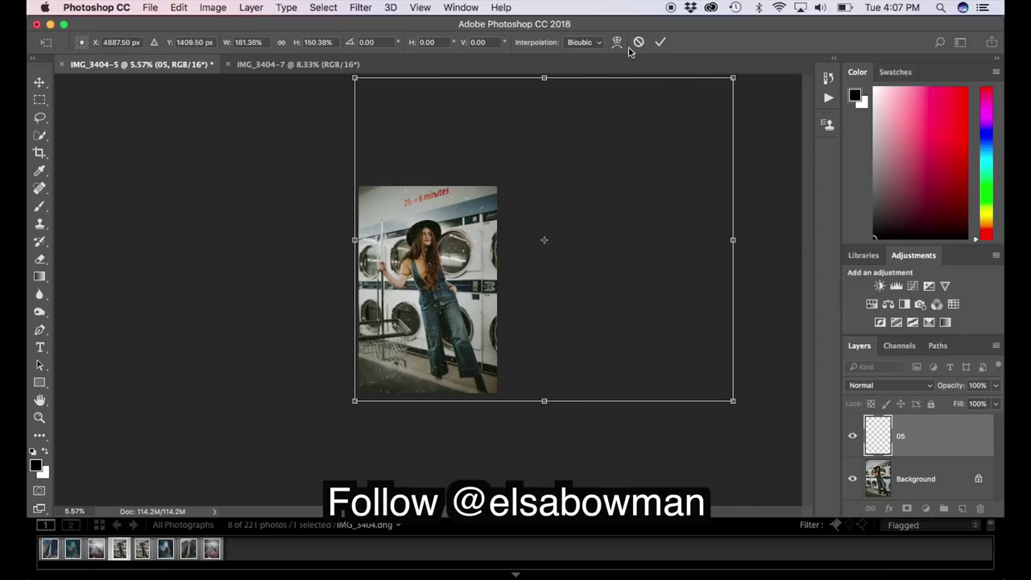
{"action": "left_click", "coordinate": [660, 42]}
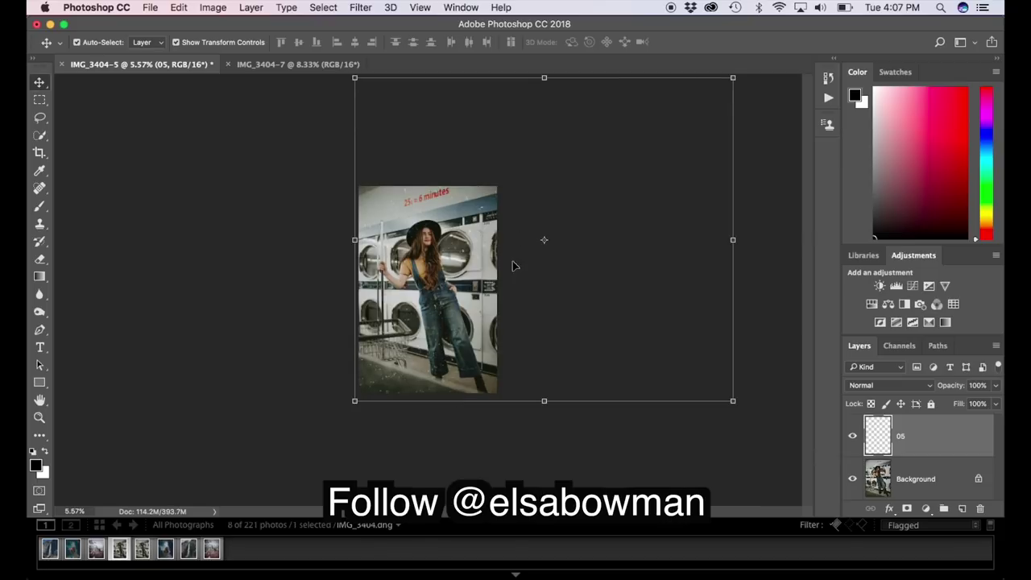
Check the enlarged dust specks on the photo and lower the opacity of layer 05 to 50%.
{"action": "key", "text": "super+plus"}
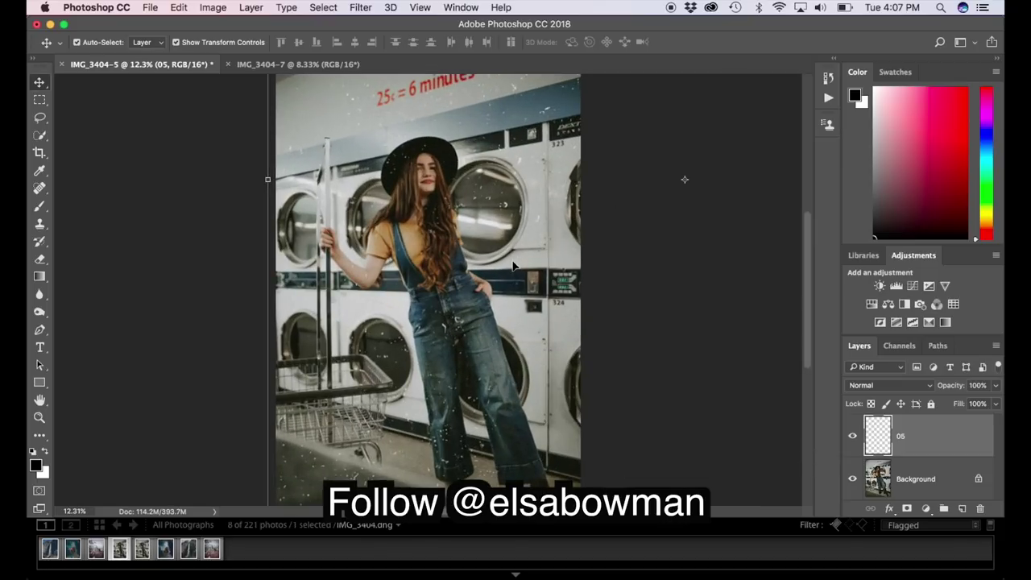
{"action": "scroll", "coordinate": [513, 266], "scroll_direction": "up", "scroll_amount": 1}
{"action": "scroll", "coordinate": [512, 265], "scroll_direction": "down", "scroll_amount": 1}
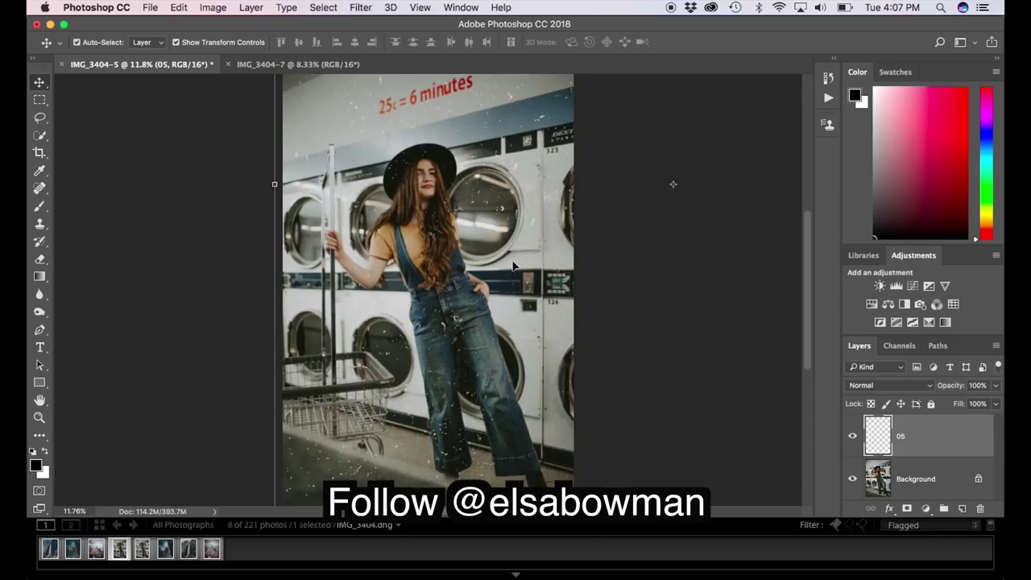
{"action": "scroll", "coordinate": [512, 266], "scroll_direction": "down", "scroll_amount": 2}
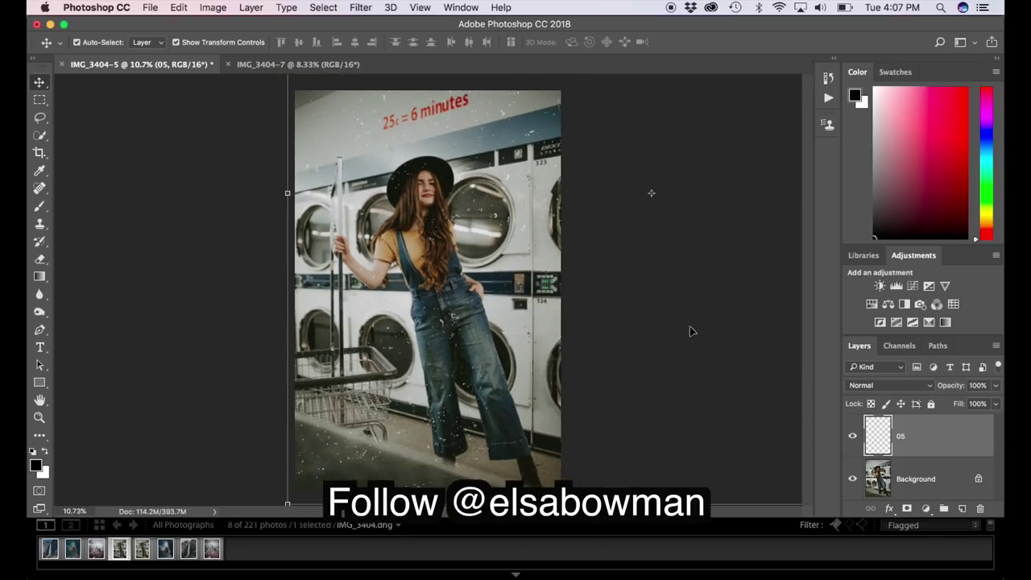
{"action": "scroll", "coordinate": [690, 330], "scroll_direction": "down", "scroll_amount": 1}
{"action": "left_click", "coordinate": [995, 386]}
{"action": "left_click_drag", "start_coordinate": [995, 400], "coordinate": [963, 405]}
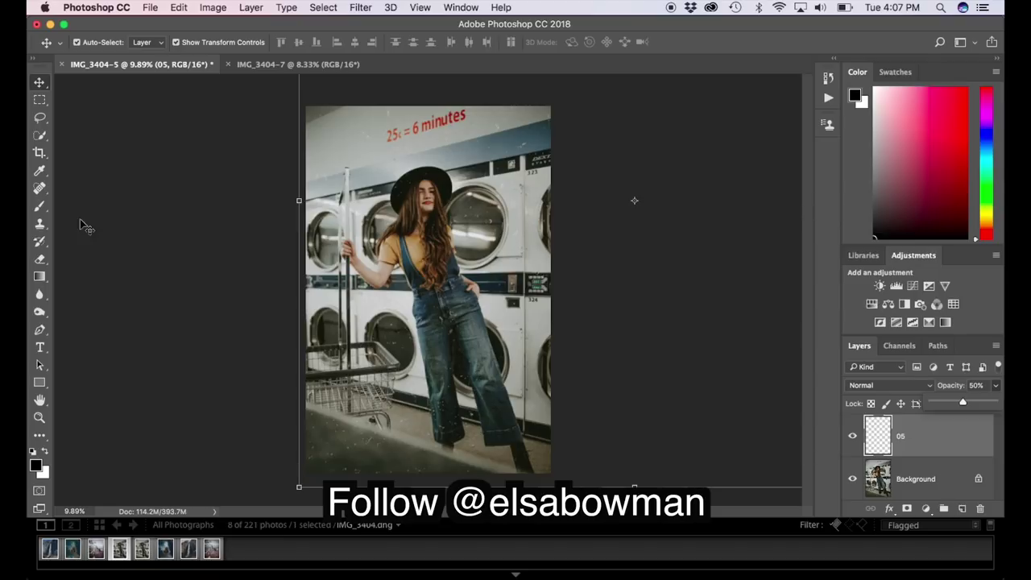
Use the Eraser with a 600 px brush on dust layer 05, and compare the photo with the layer hidden and shown.
{"action": "left_click", "coordinate": [40, 258]}
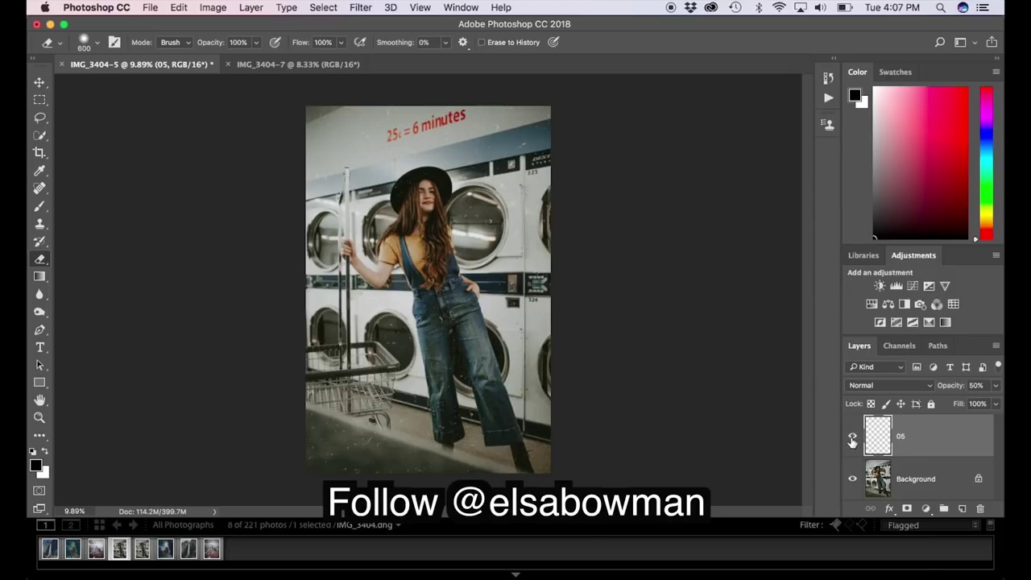
{"action": "left_click", "coordinate": [853, 437]}
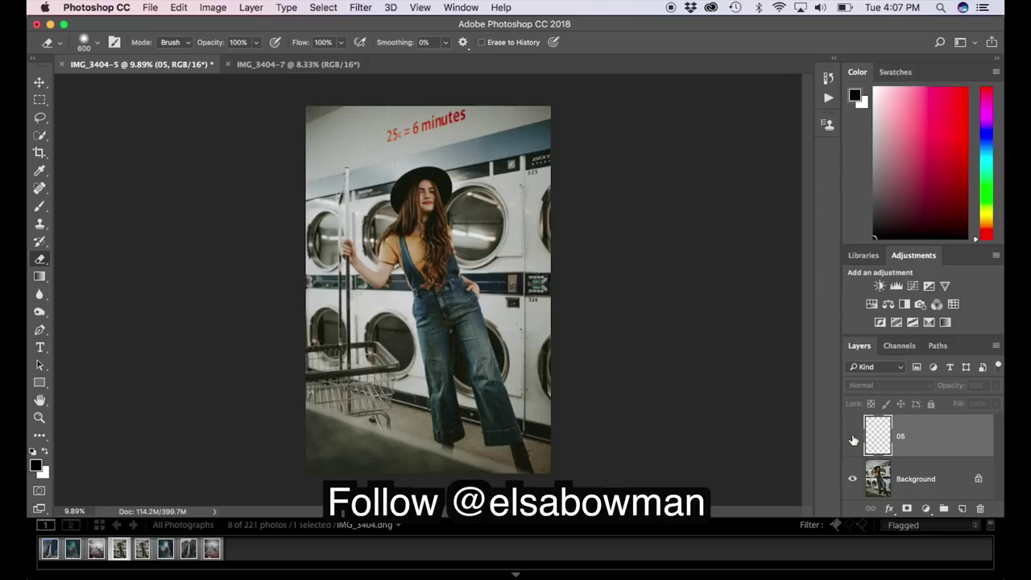
{"action": "left_click", "coordinate": [853, 437]}
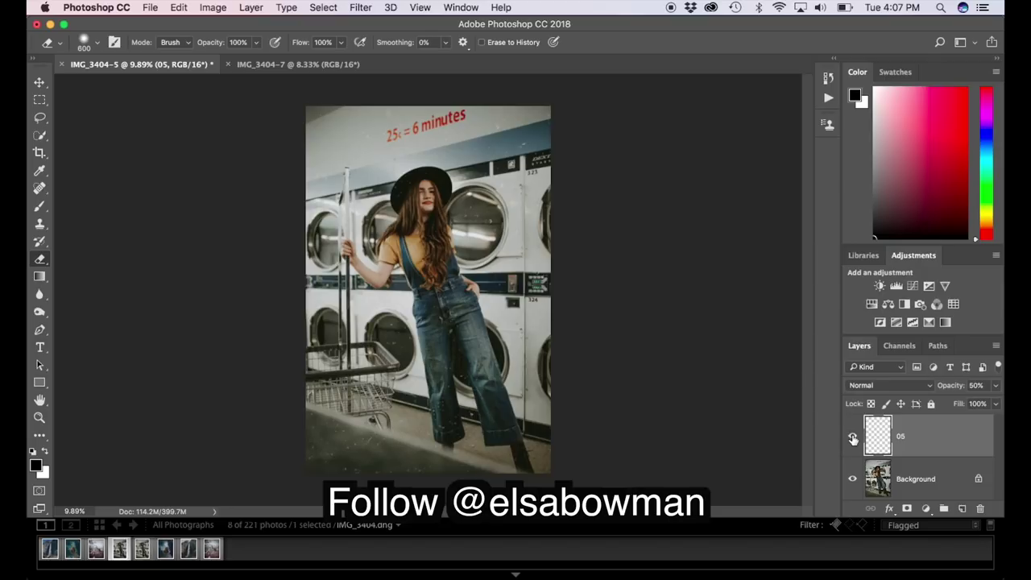